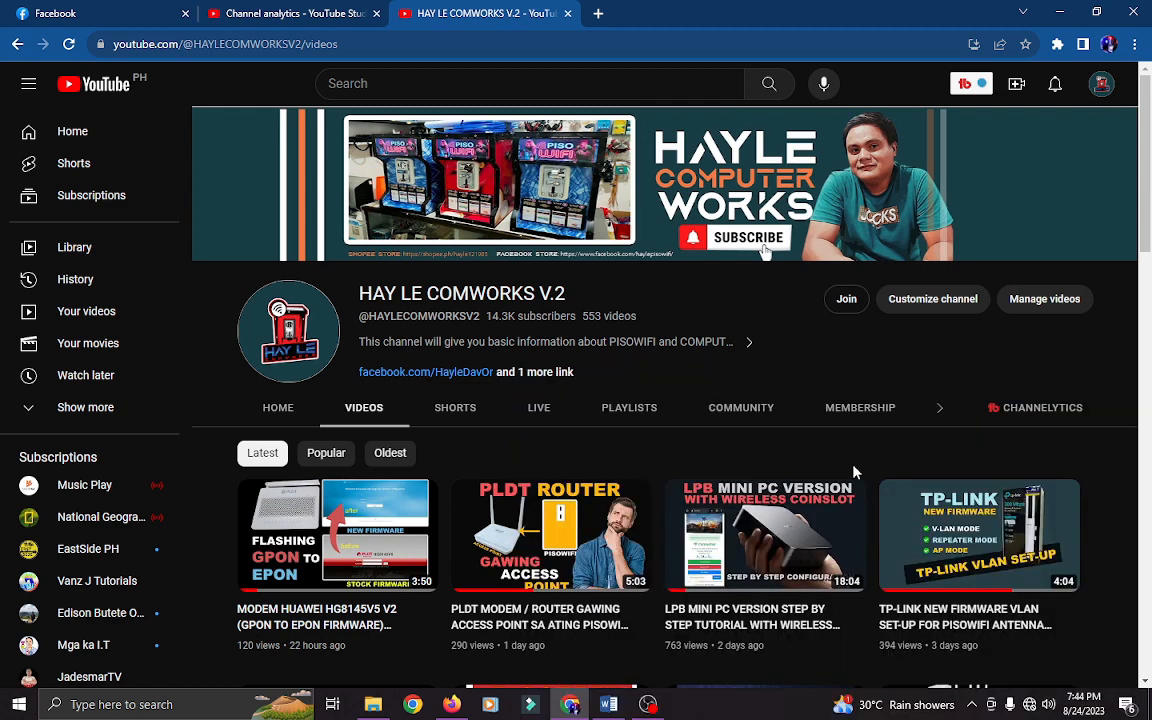
- From the network status panel, open Network & Internet settings and the network adapters list
click(1029, 704)
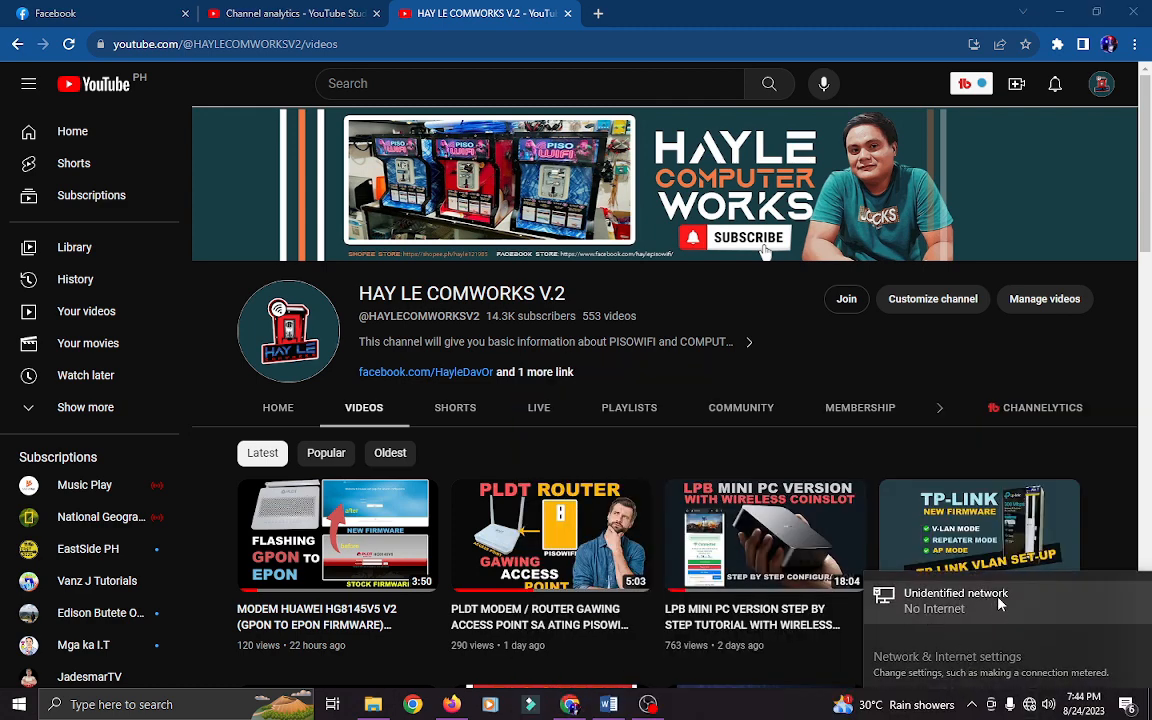
click(762, 311)
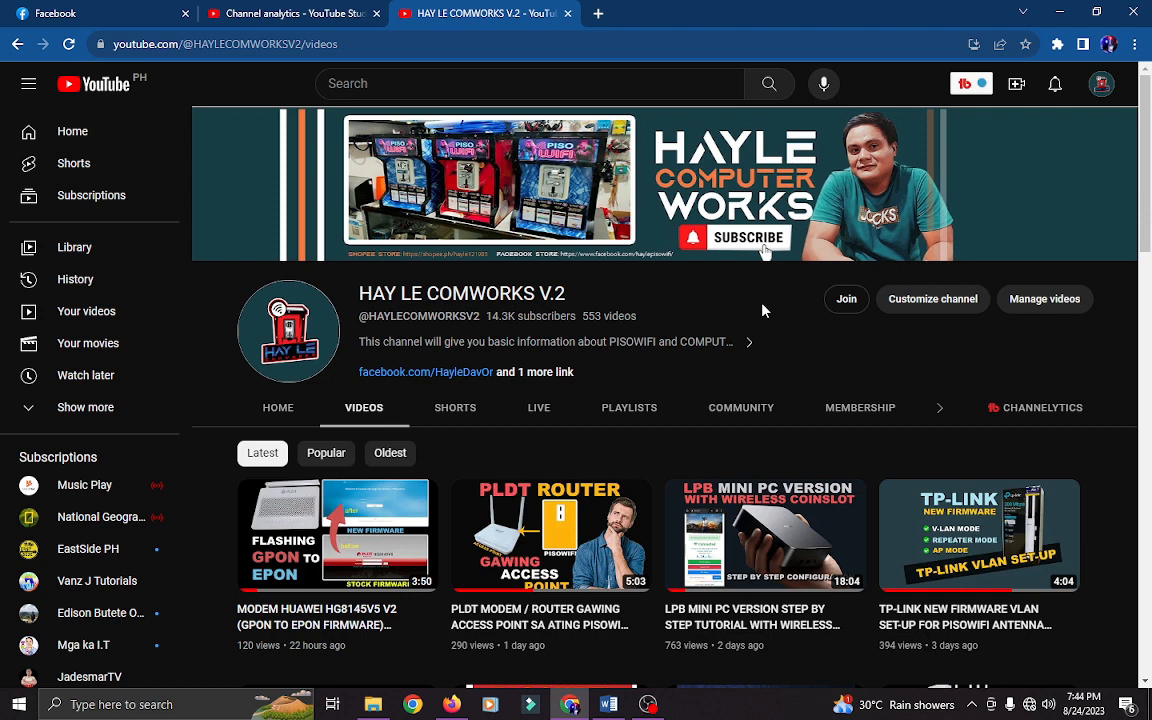
click(1030, 705)
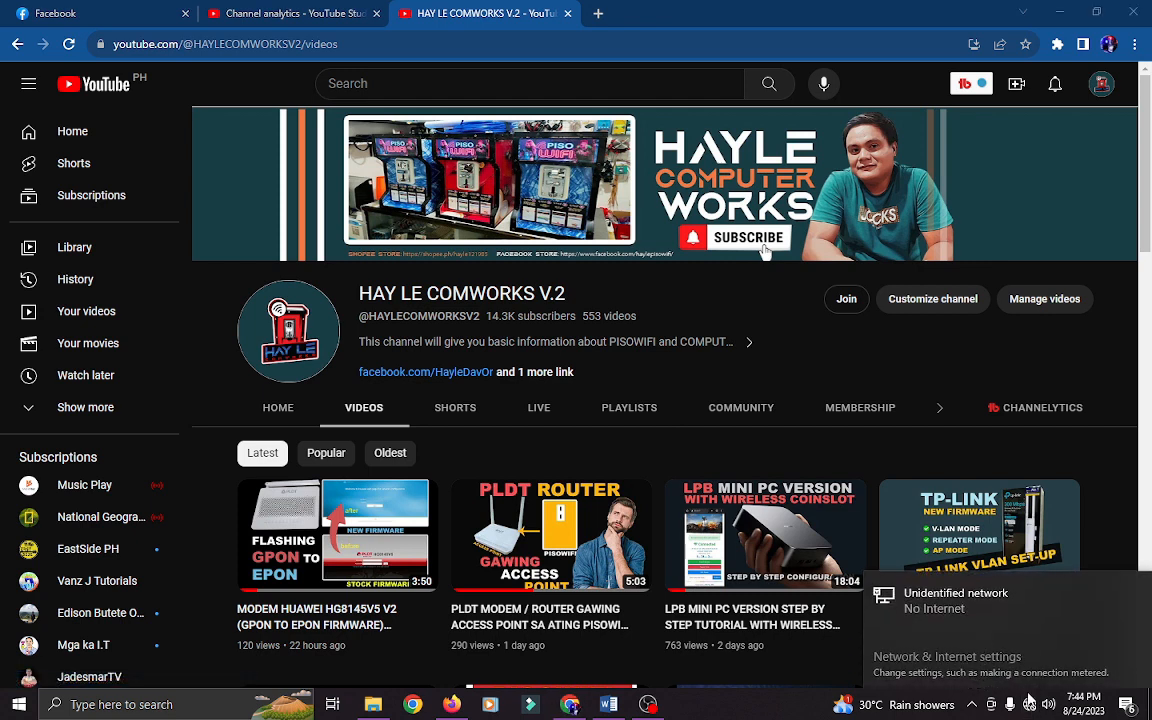
click(1033, 706)
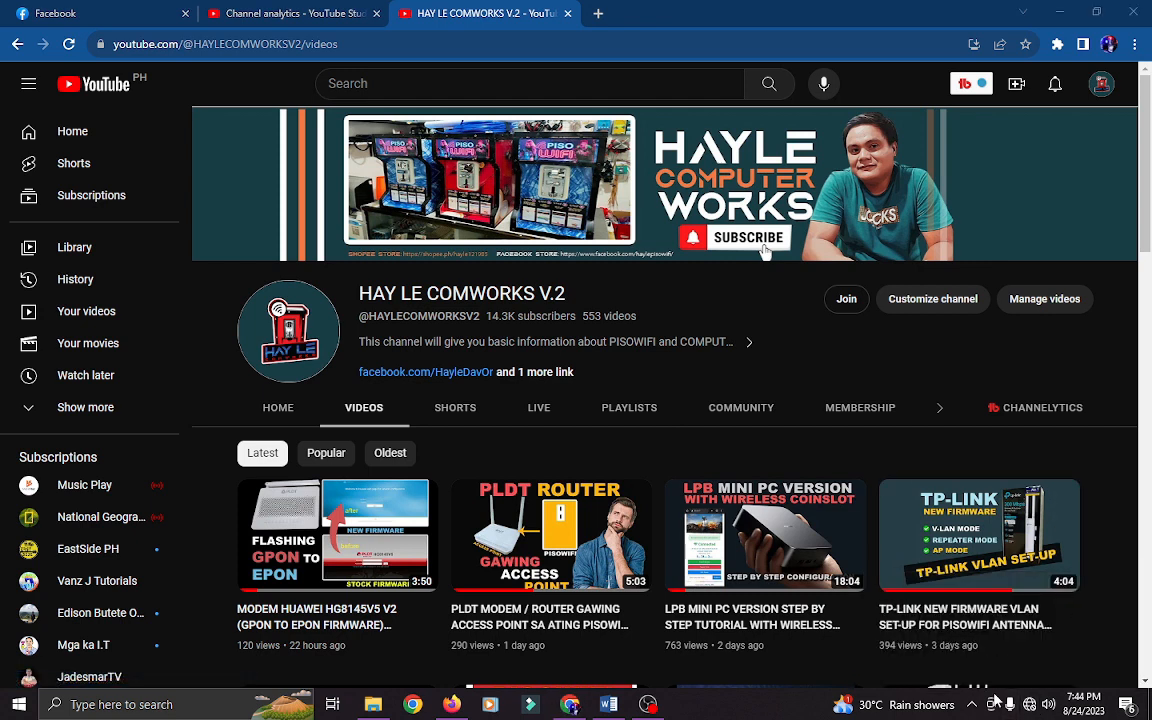
click(1032, 708)
click(940, 603)
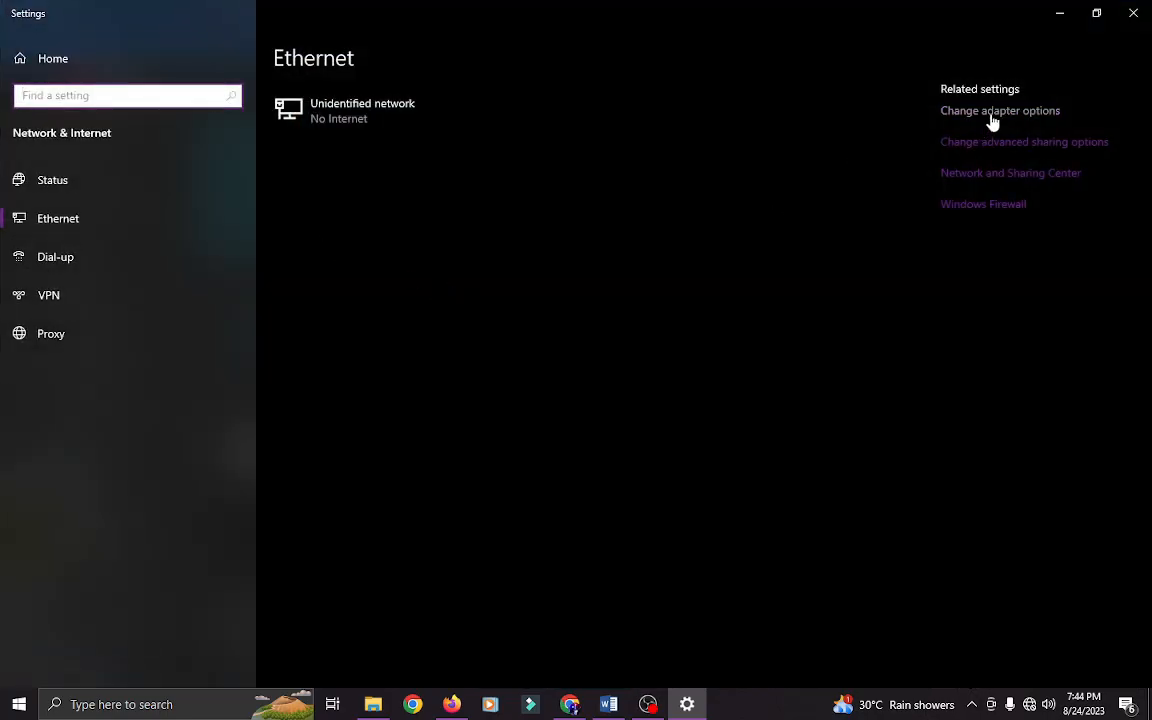
click(990, 114)
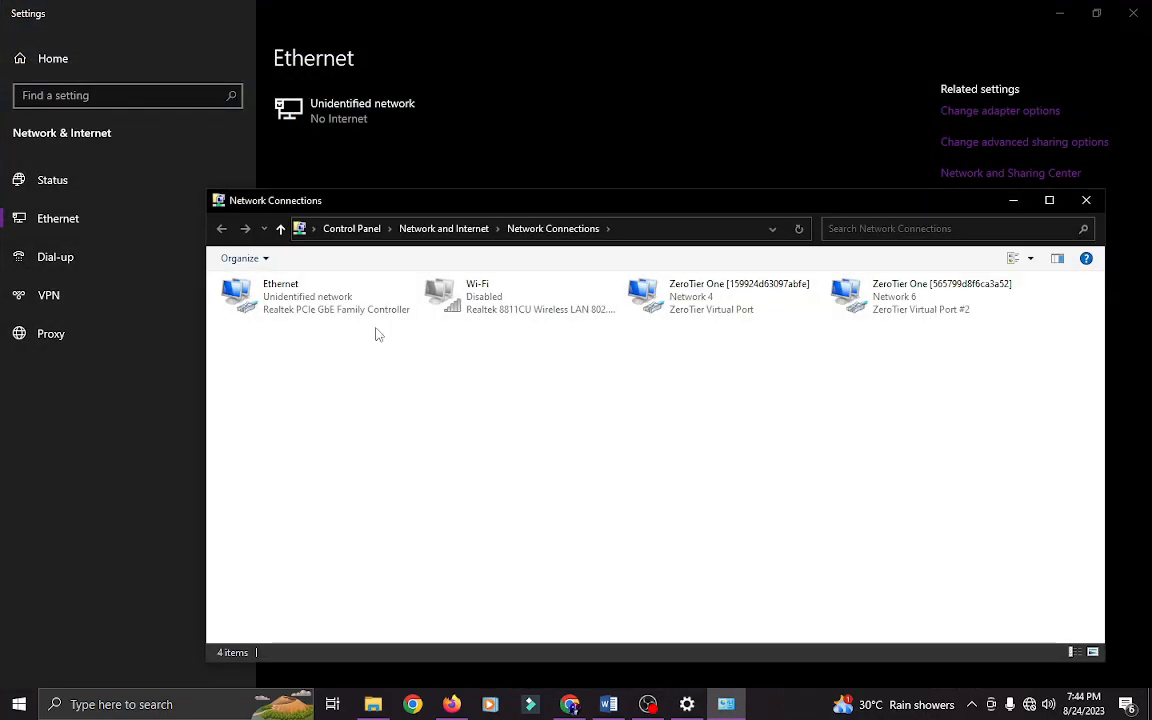
- Give the Ethernet adapter static IPv4 192.168.100.3 with mask 255.255.255.0, then close the windows
click(318, 298)
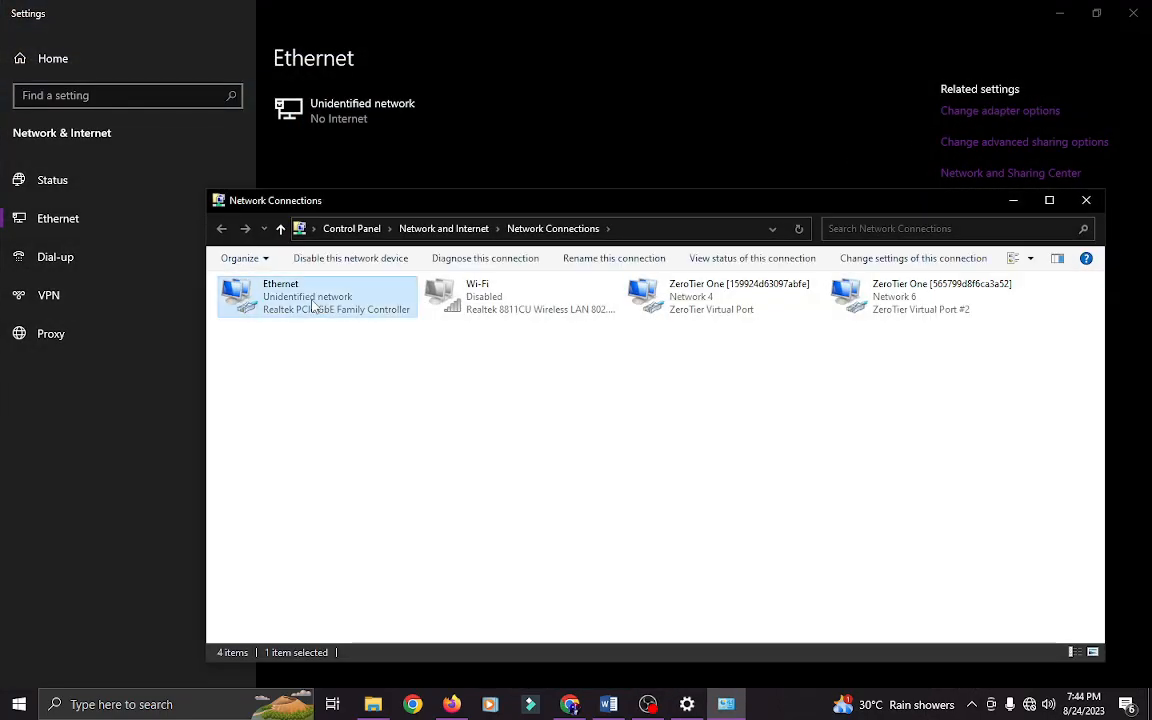
right_click(313, 300)
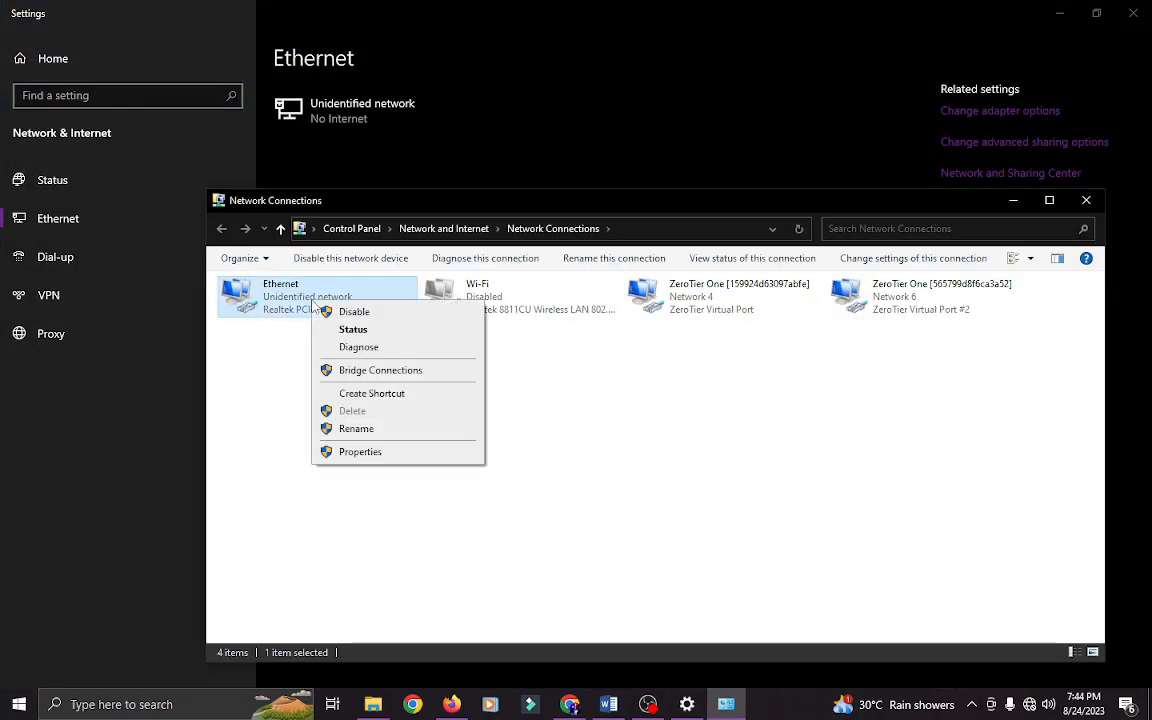
click(362, 453)
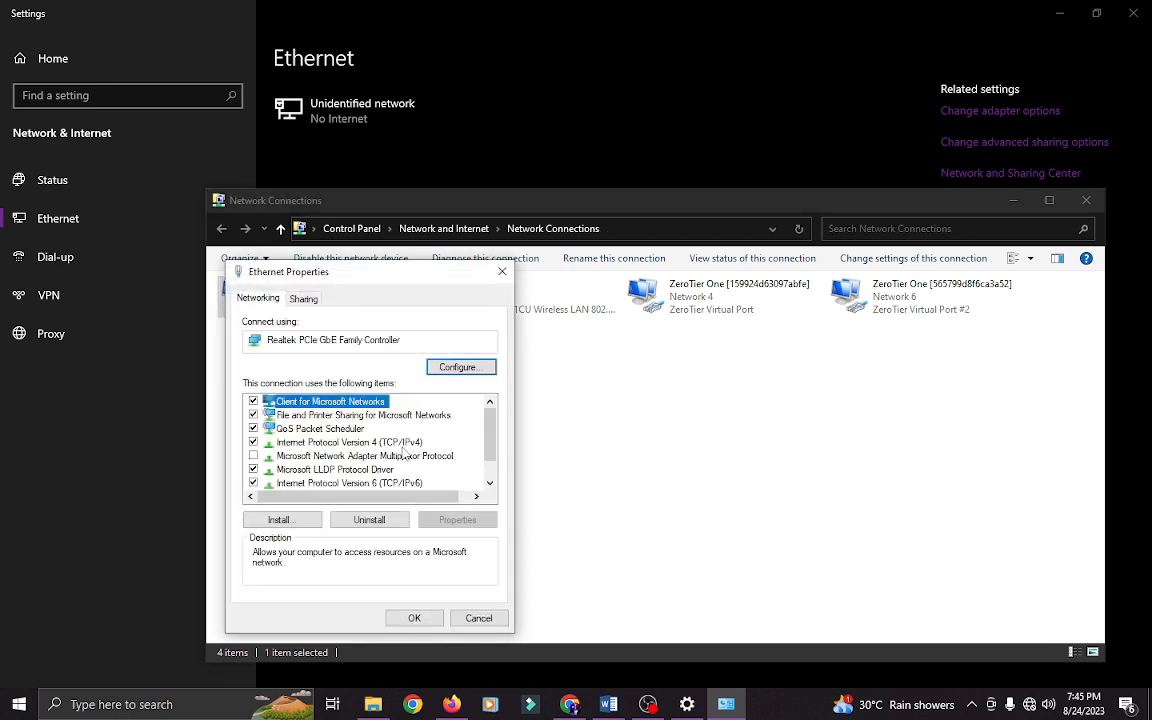
click(400, 443)
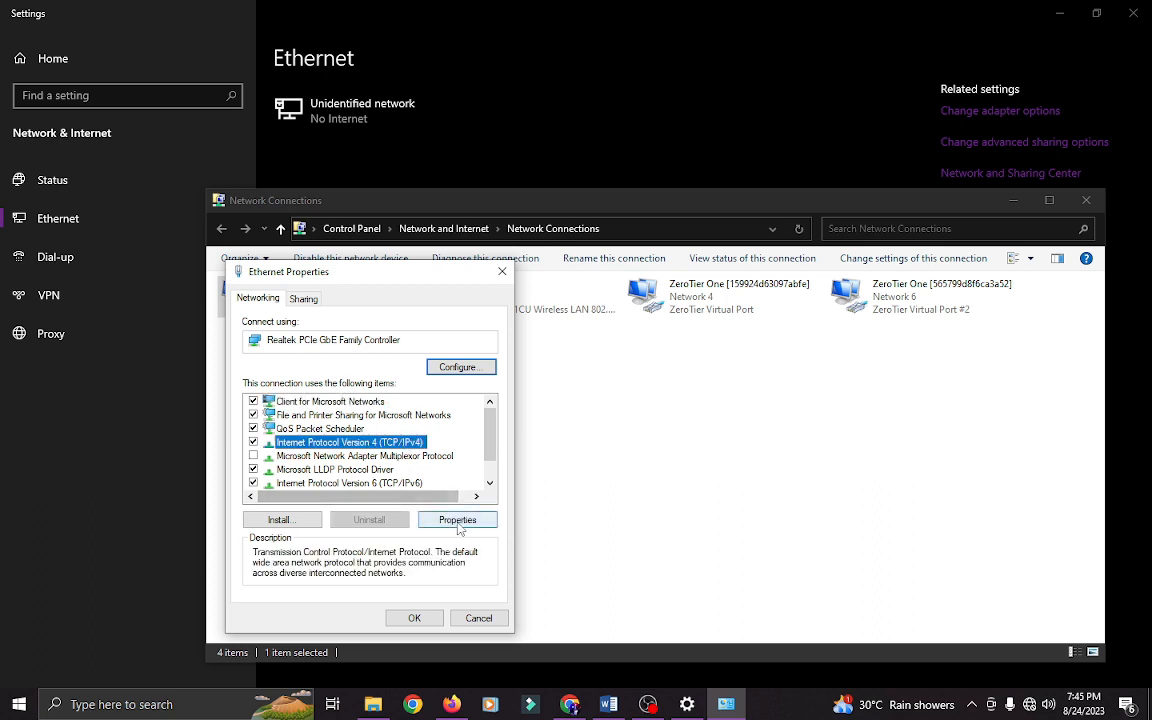
click(458, 521)
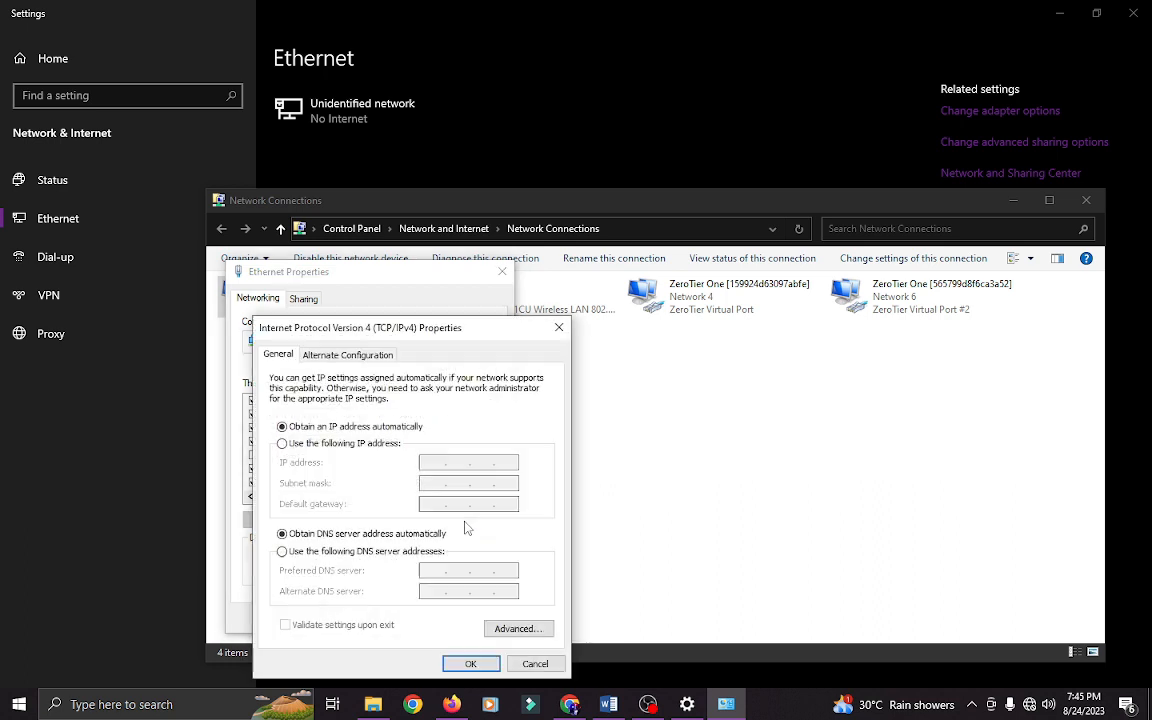
click(282, 443)
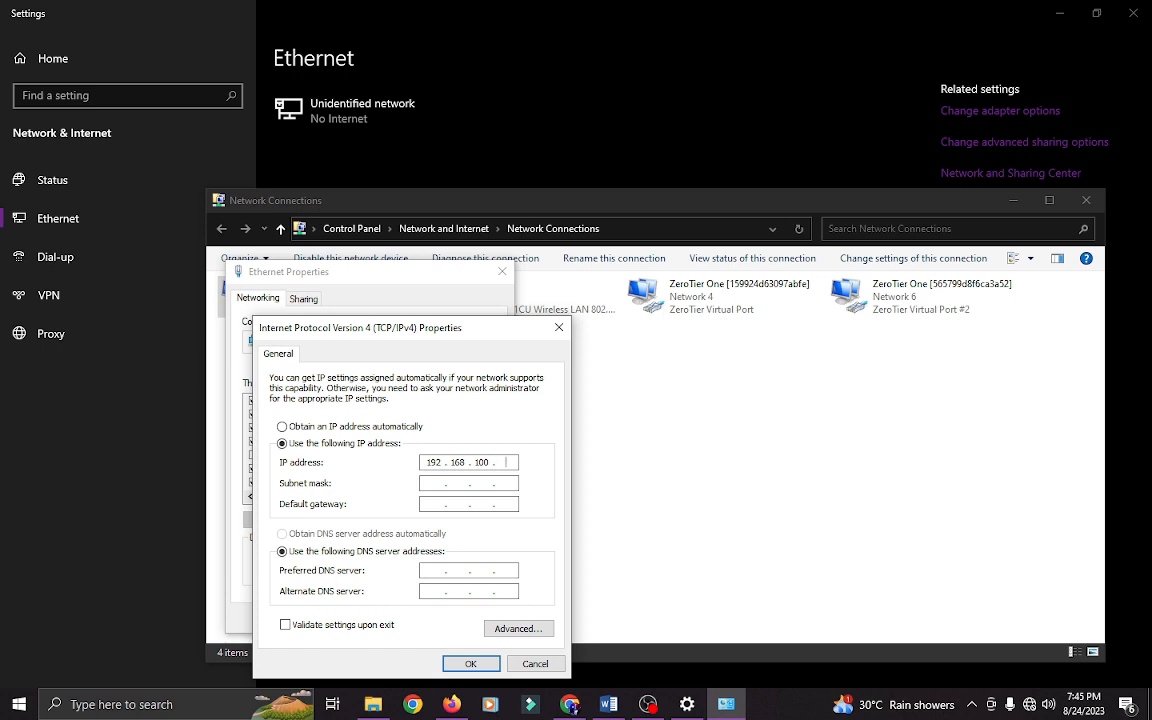
click(436, 482)
key(Return)
click(413, 618)
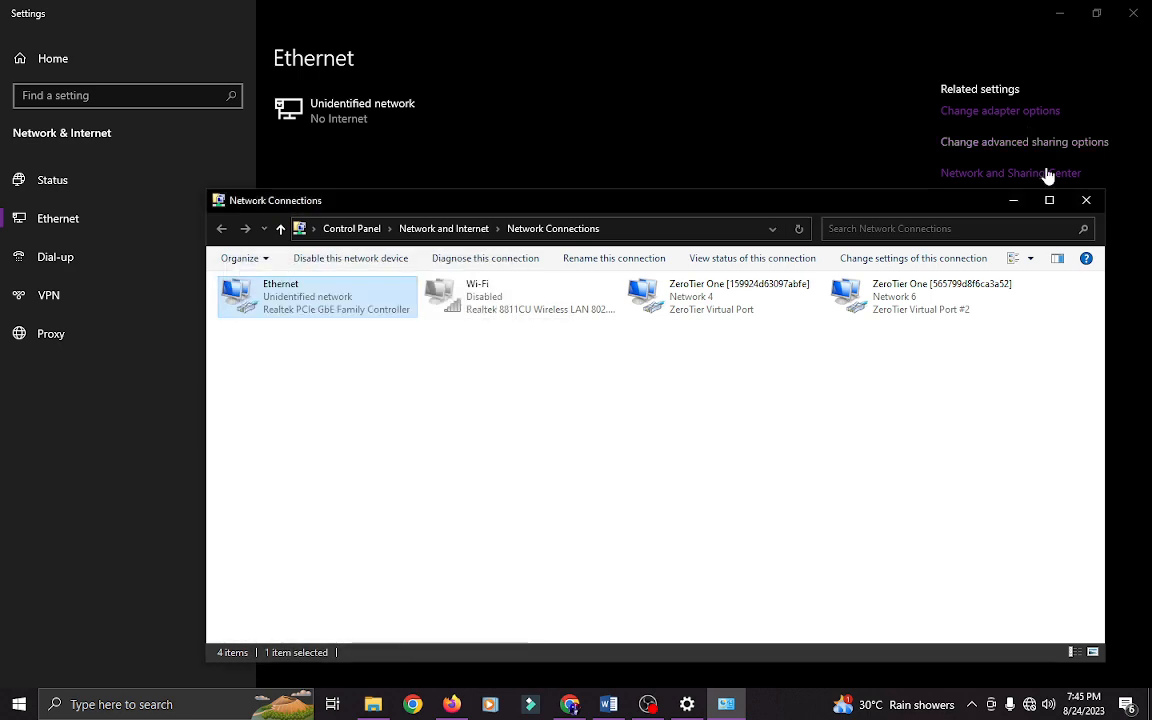
click(1086, 200)
- Load the router's login page at 192.168.100.1 in a new browser tab
click(570, 704)
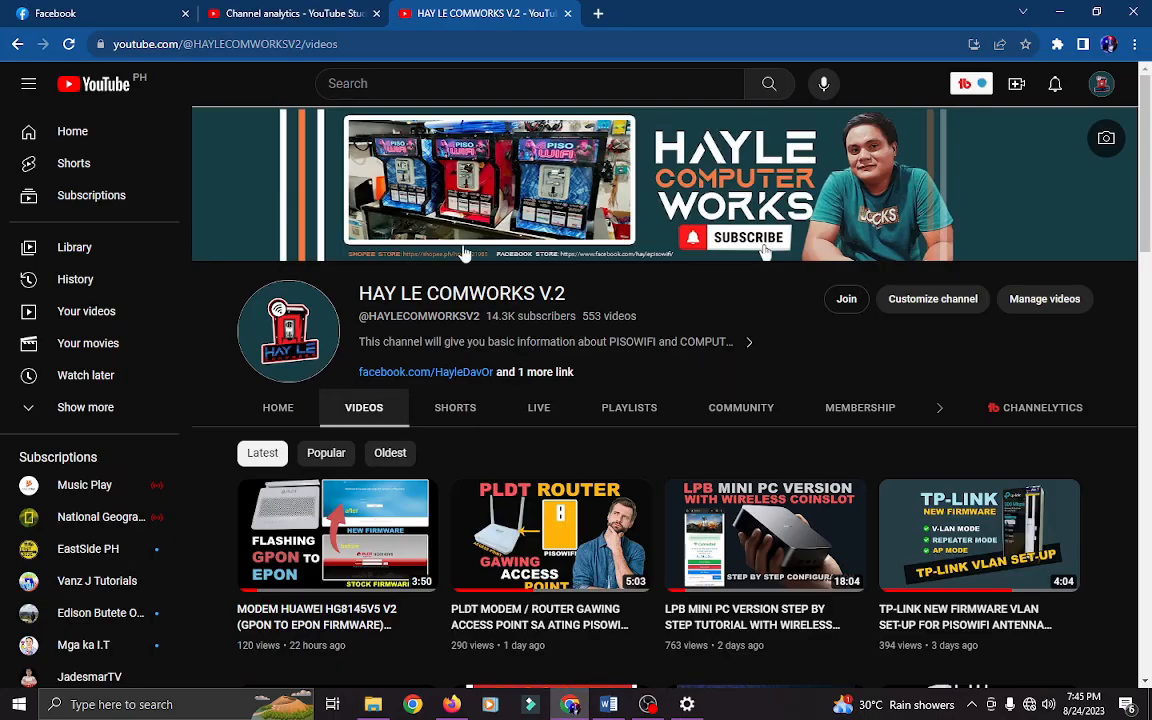
click(598, 13)
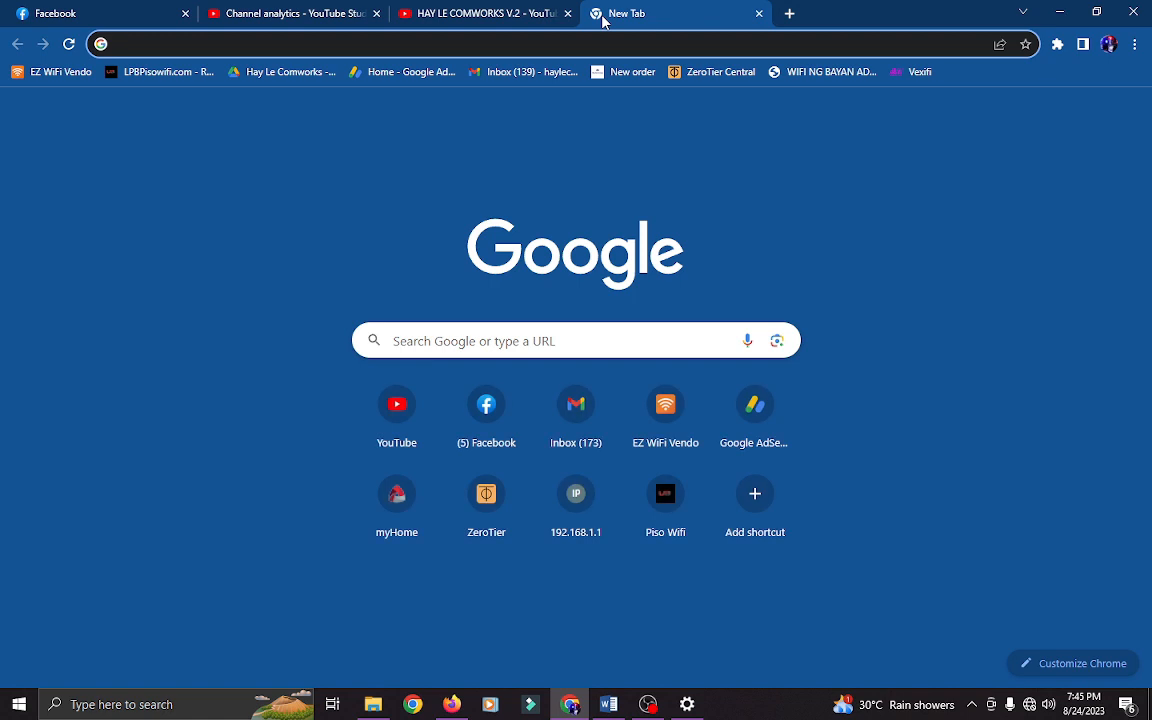
text(192.1)
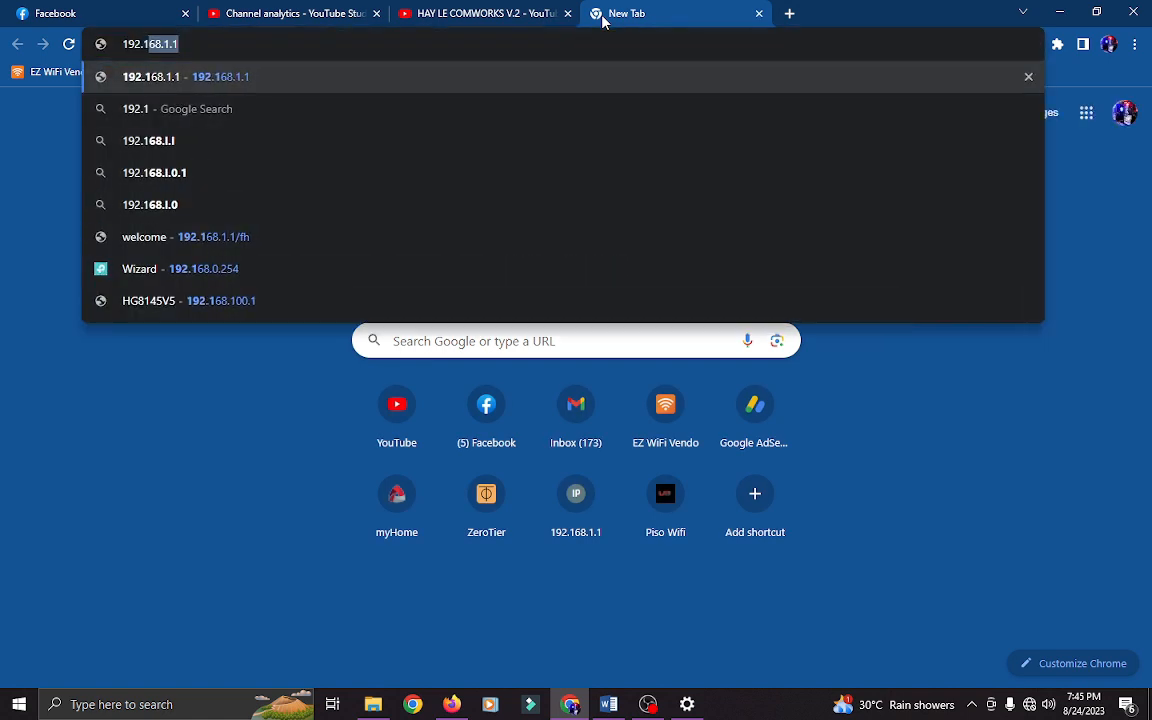
text(6)
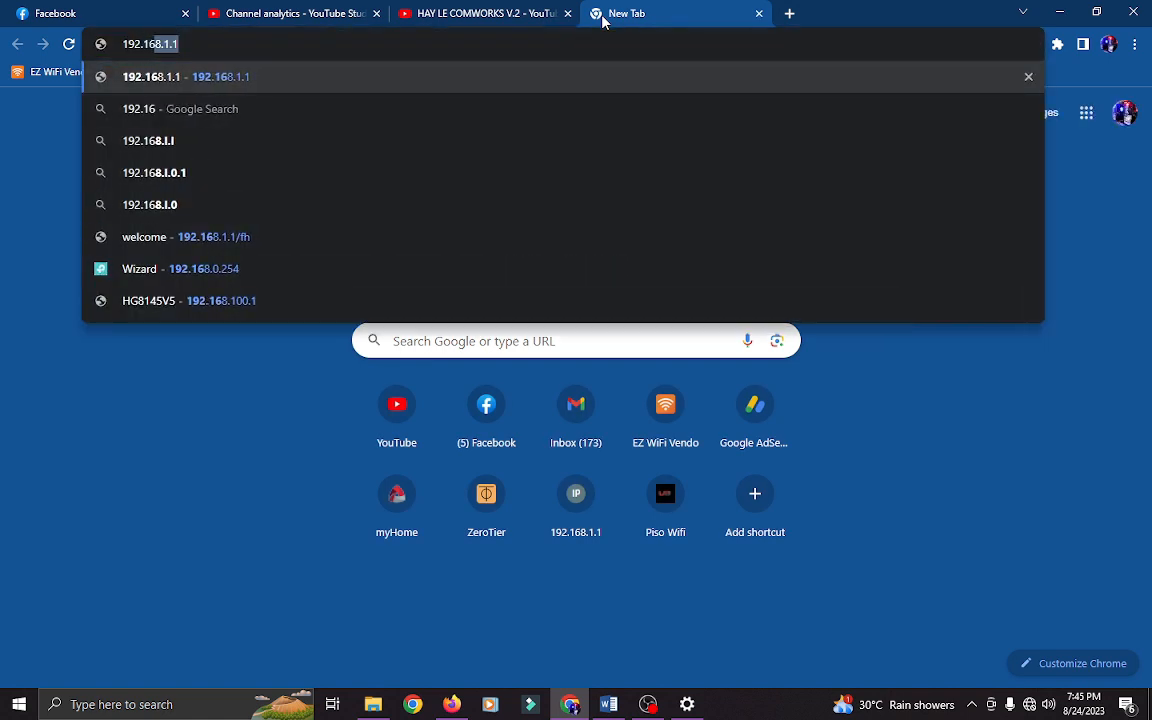
text(8.100.1)
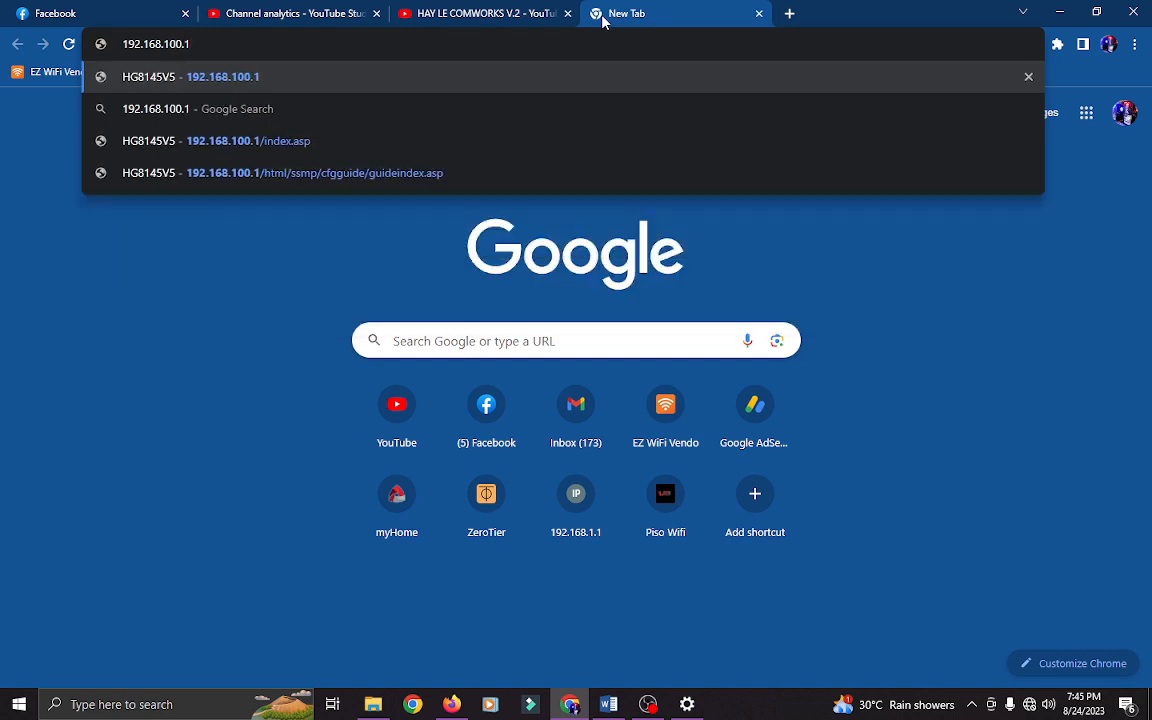
key(Return)
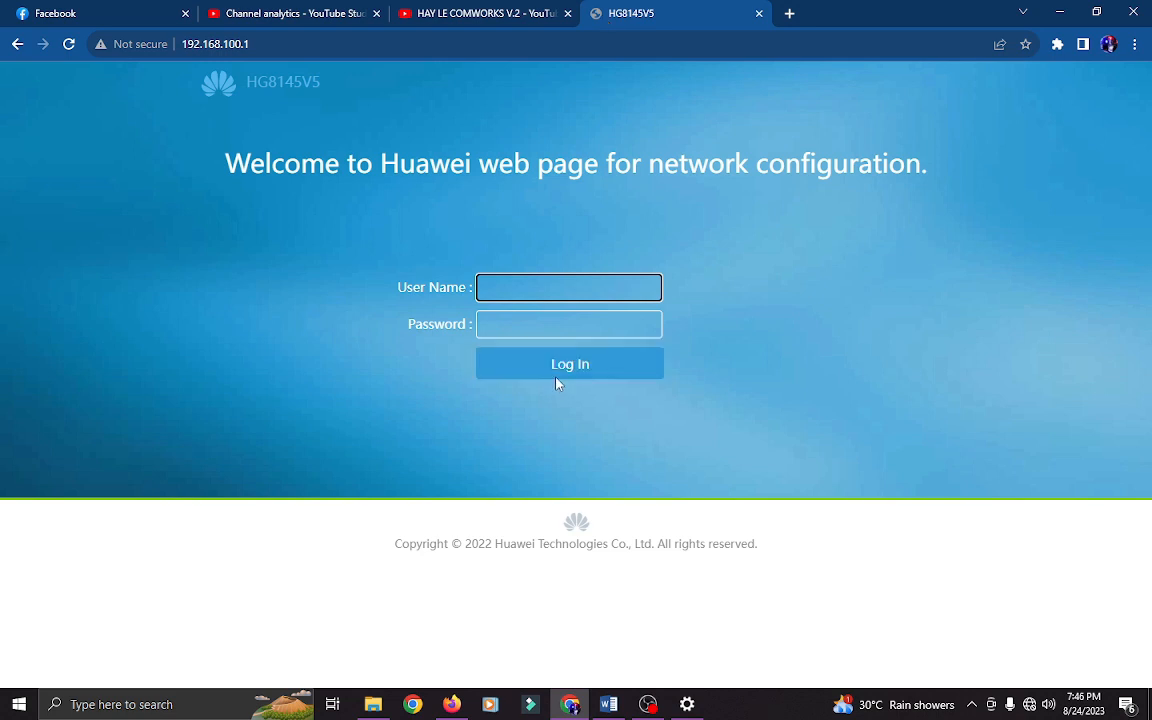
- Log in with the administrator user name and password
text(telecomadmin)
click(561, 333)
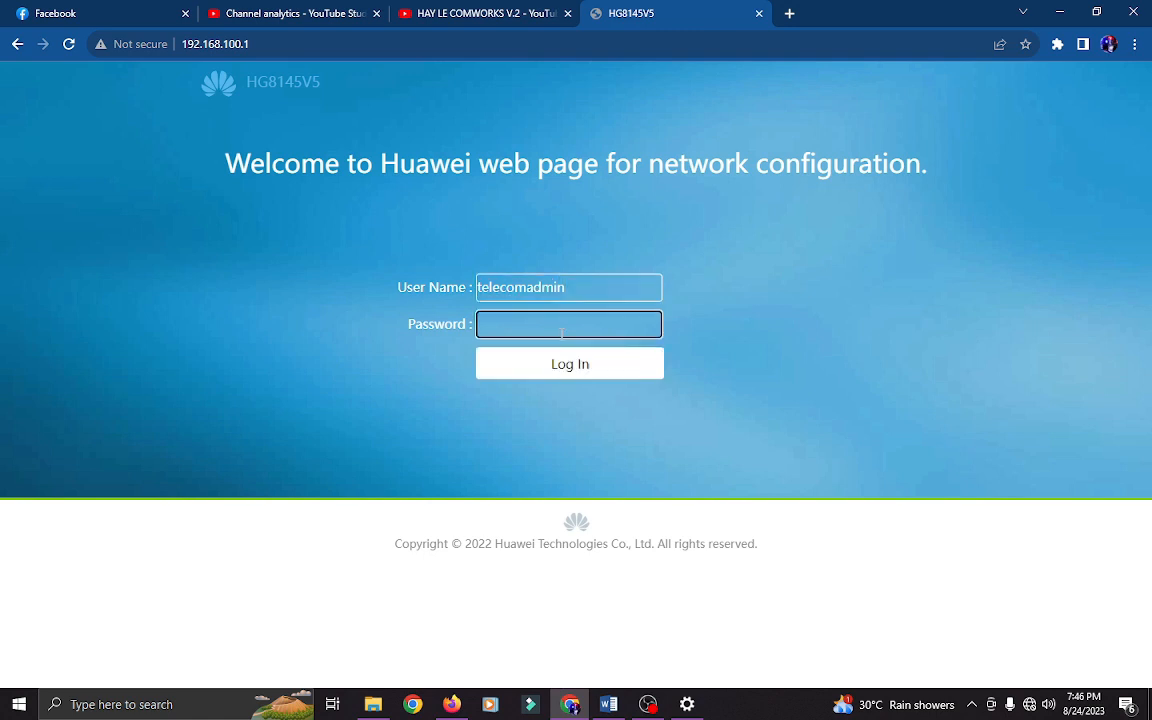
key(Return)
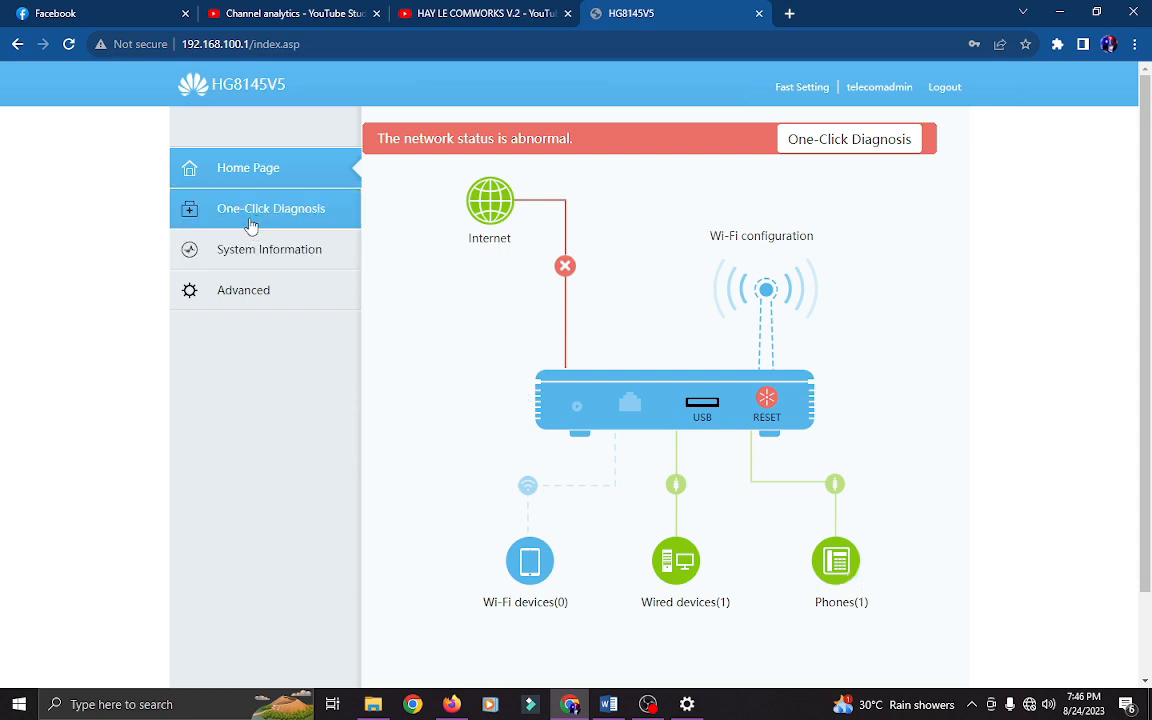
- Set LAN2 and LAN3 as Layer 3 ports in the Layer 2/3 Port configuration
click(258, 292)
click(284, 172)
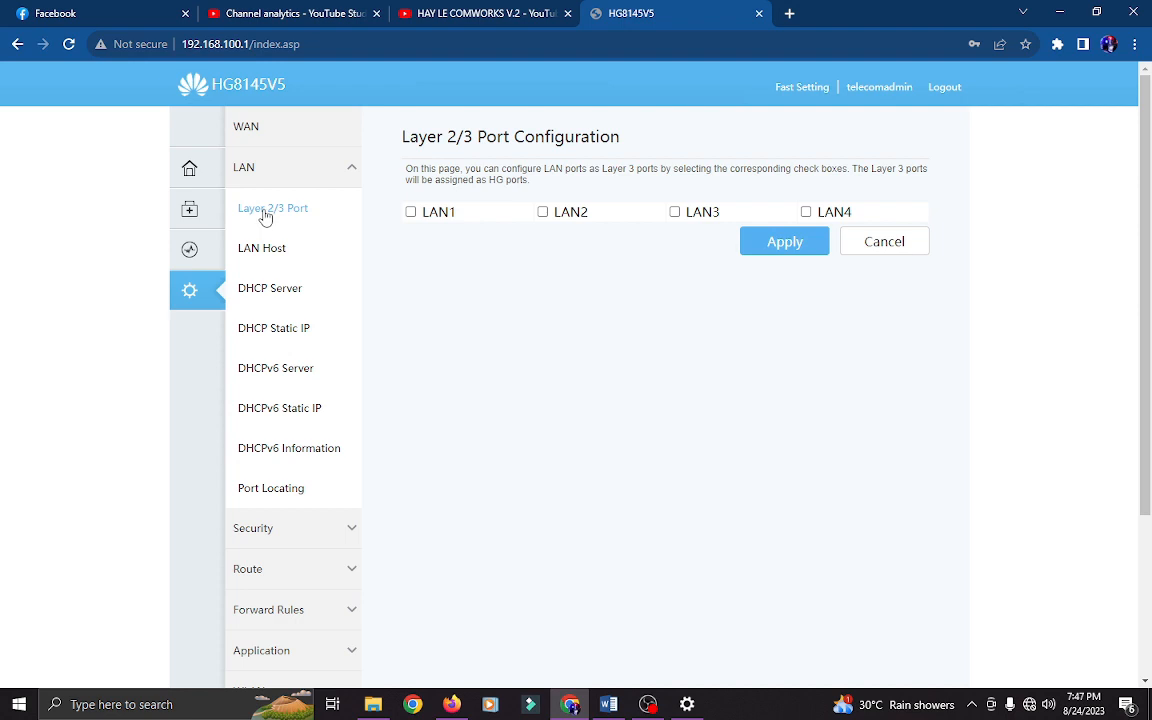
click(265, 216)
click(543, 212)
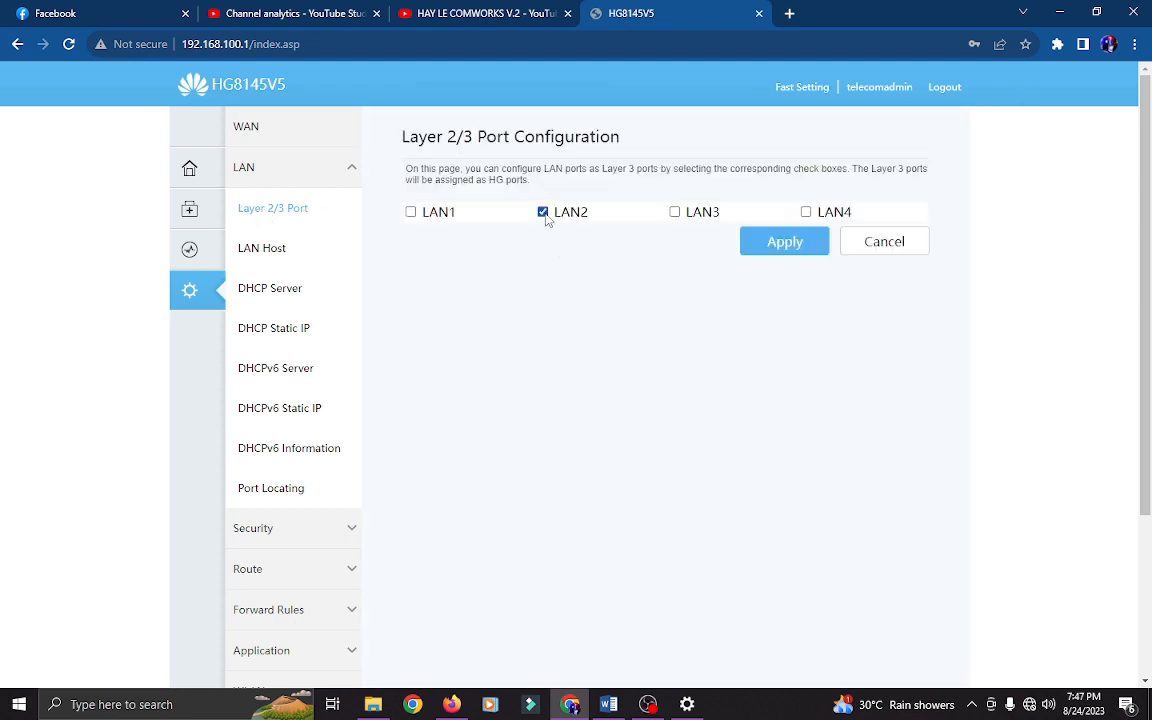
click(675, 212)
- Start a new WAN connection in Bridge WAN mode with VLAN ID 13
click(238, 125)
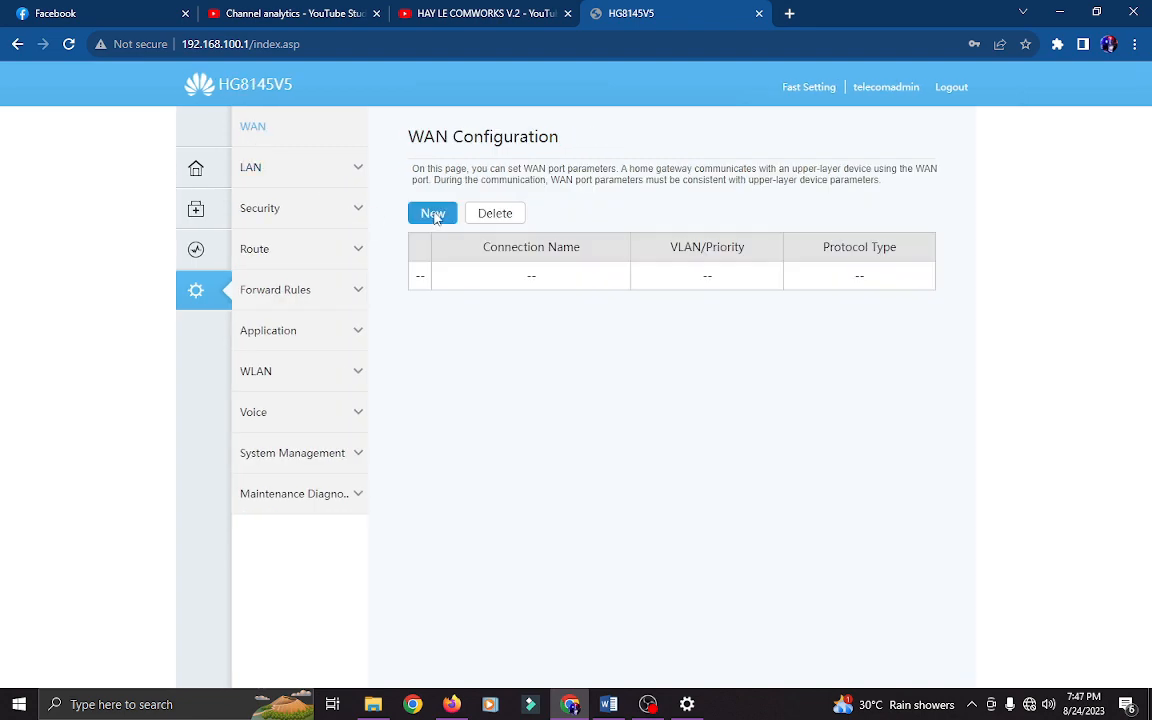
click(432, 213)
scroll(434, 216, down, 4)
scroll(406, 257, up, 1)
drag(416, 271, 488, 274)
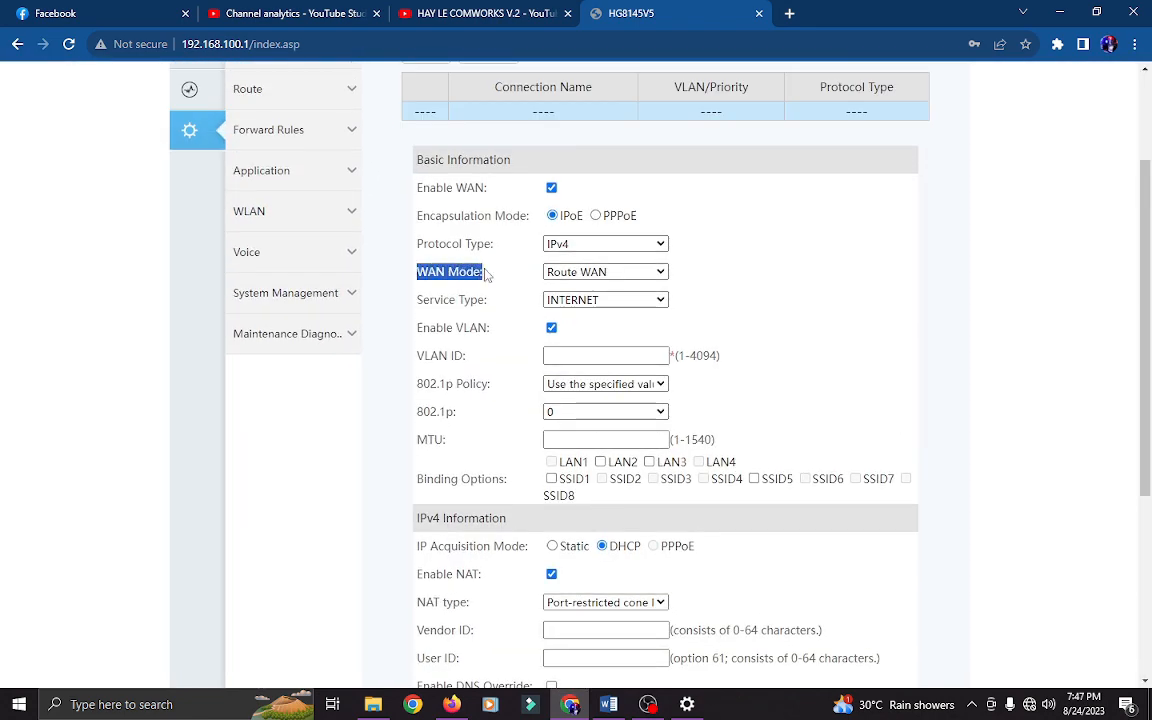
click(489, 275)
click(560, 271)
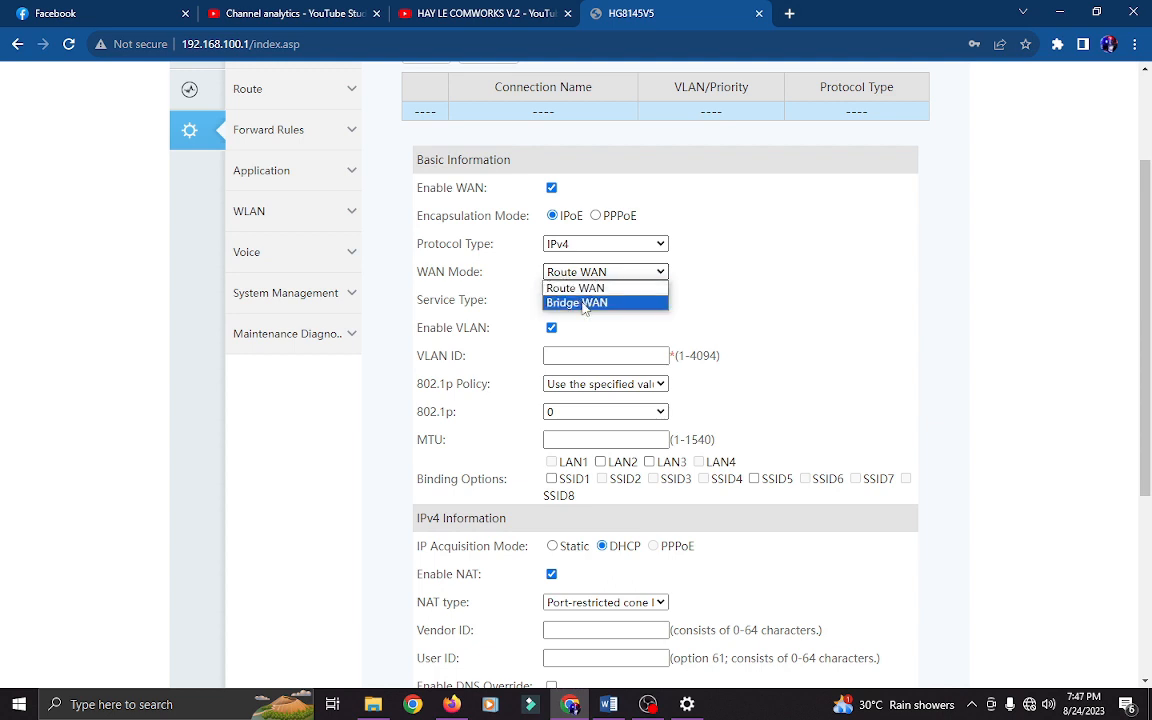
click(585, 303)
click(576, 355)
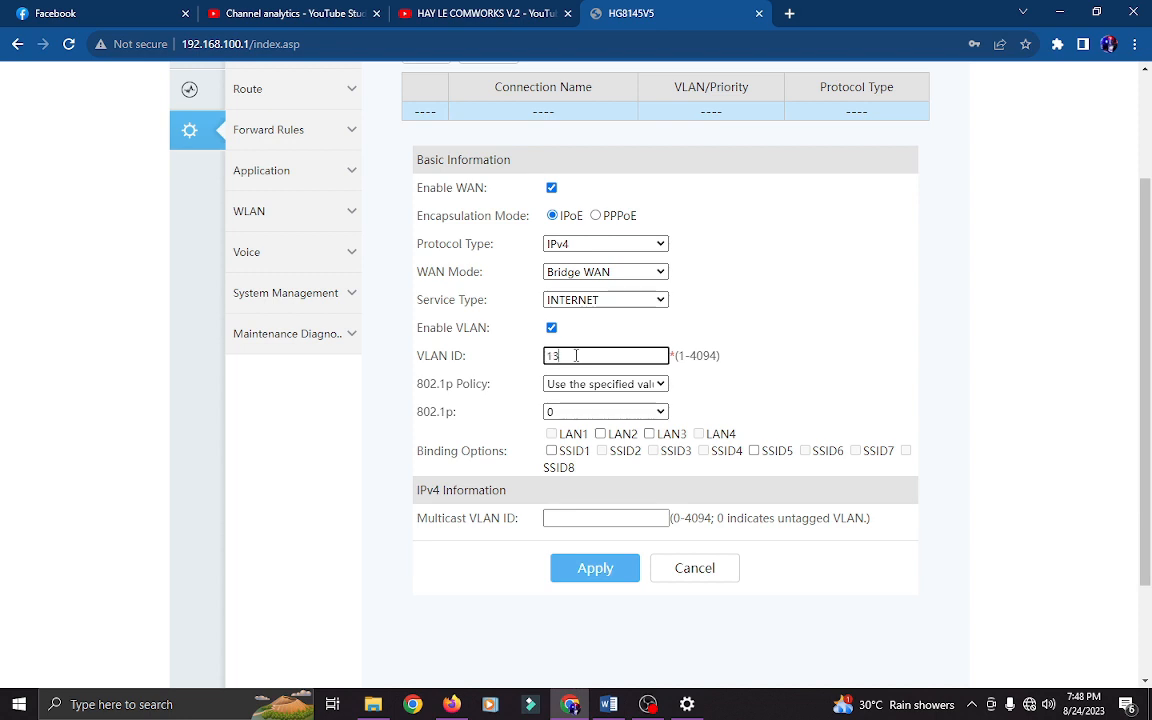
click(612, 546)
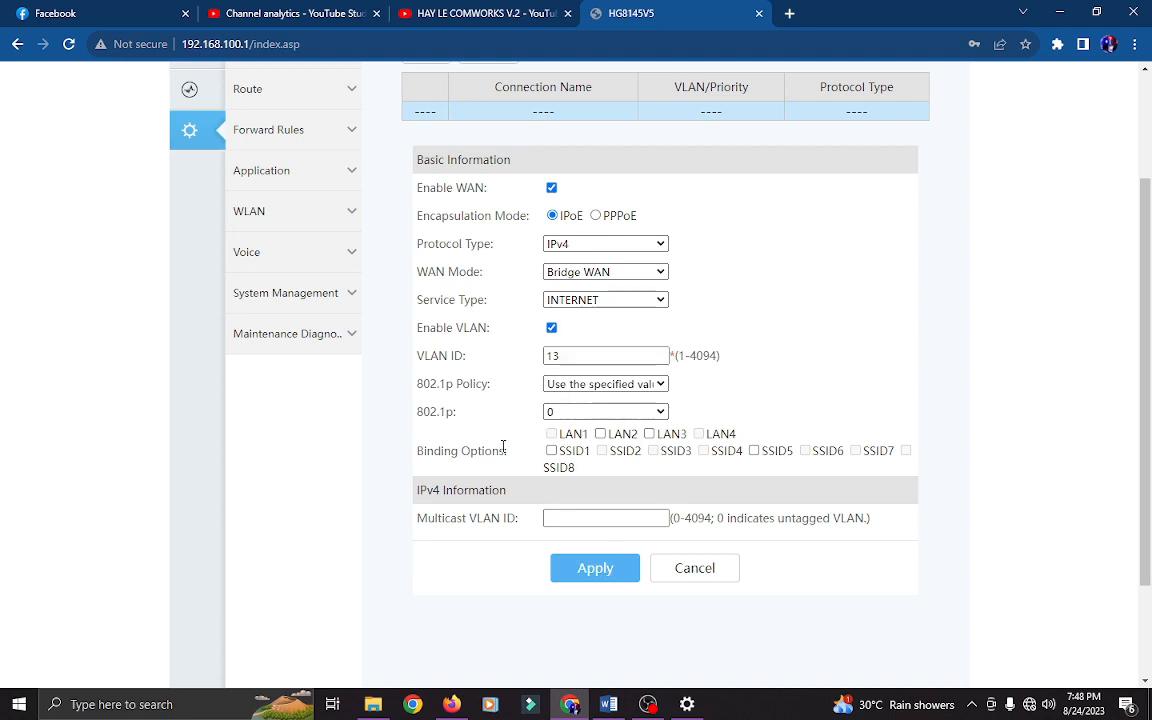
- Set 802.1p policy to Copy from IP precedence and bind LAN2, LAN3 and SSID5
click(595, 384)
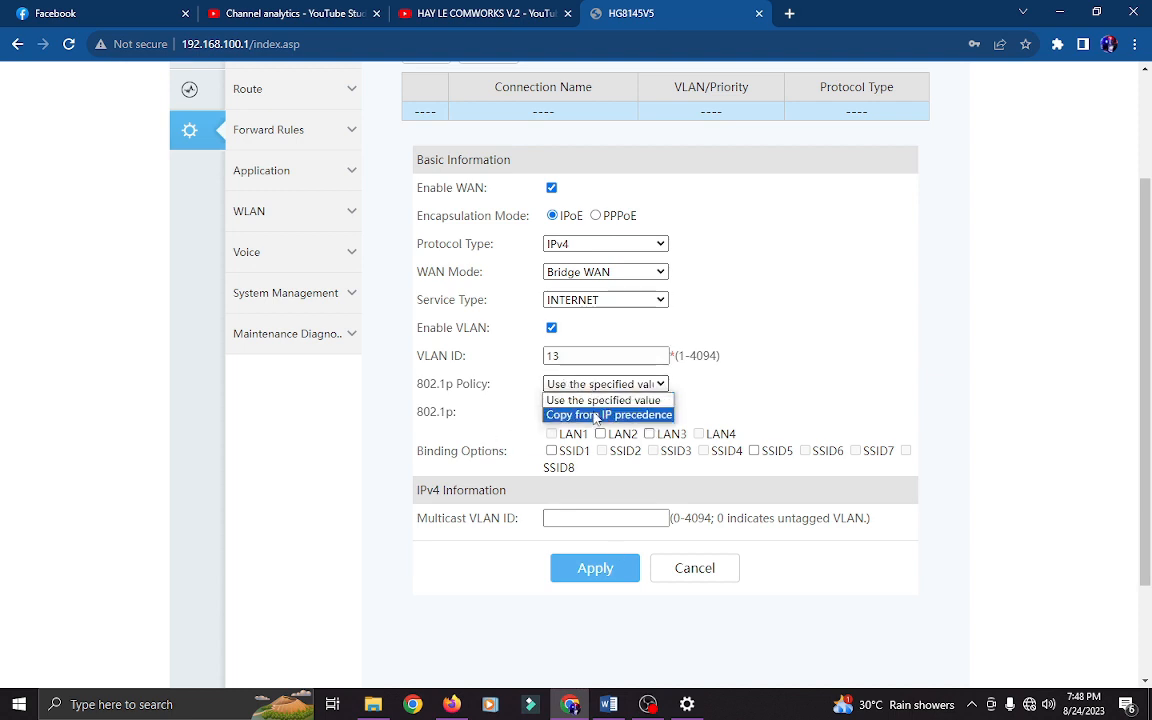
click(593, 415)
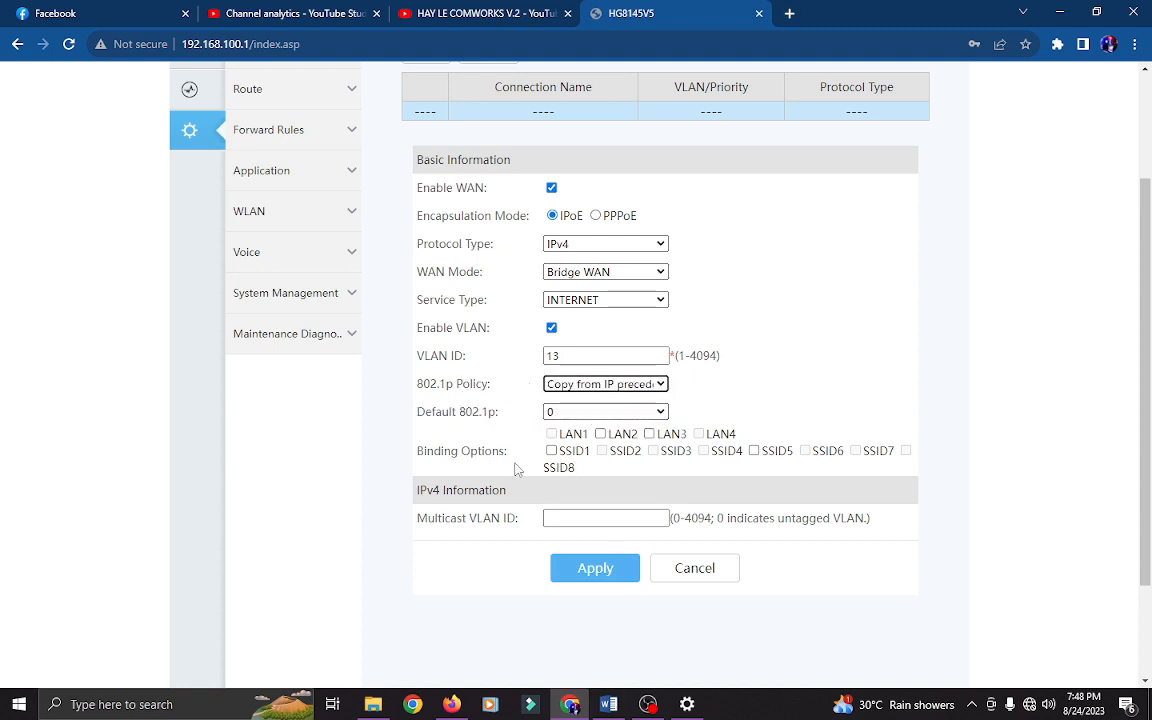
drag(416, 451, 514, 452)
click(681, 519)
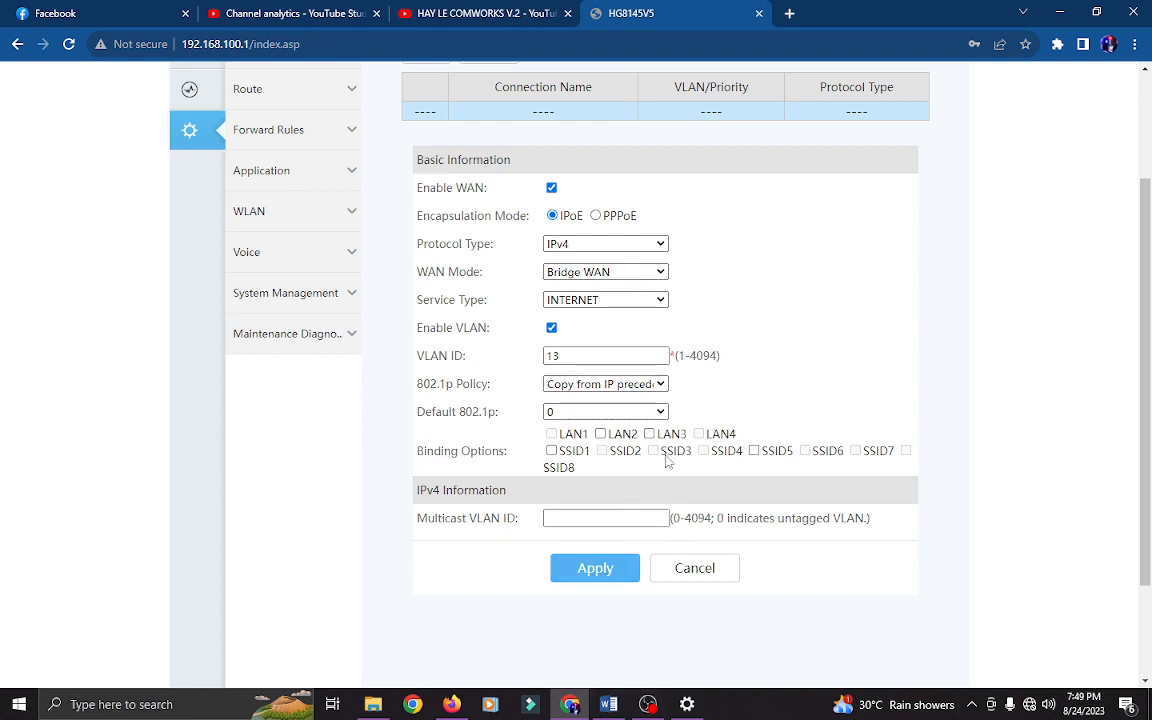
click(600, 434)
click(649, 434)
click(754, 451)
- Save the bridge WAN connection so 1_INTERNET_B_VID_13 is listed
scroll(680, 500, up, 2)
scroll(640, 385, down, 1)
scroll(684, 398, down, 2)
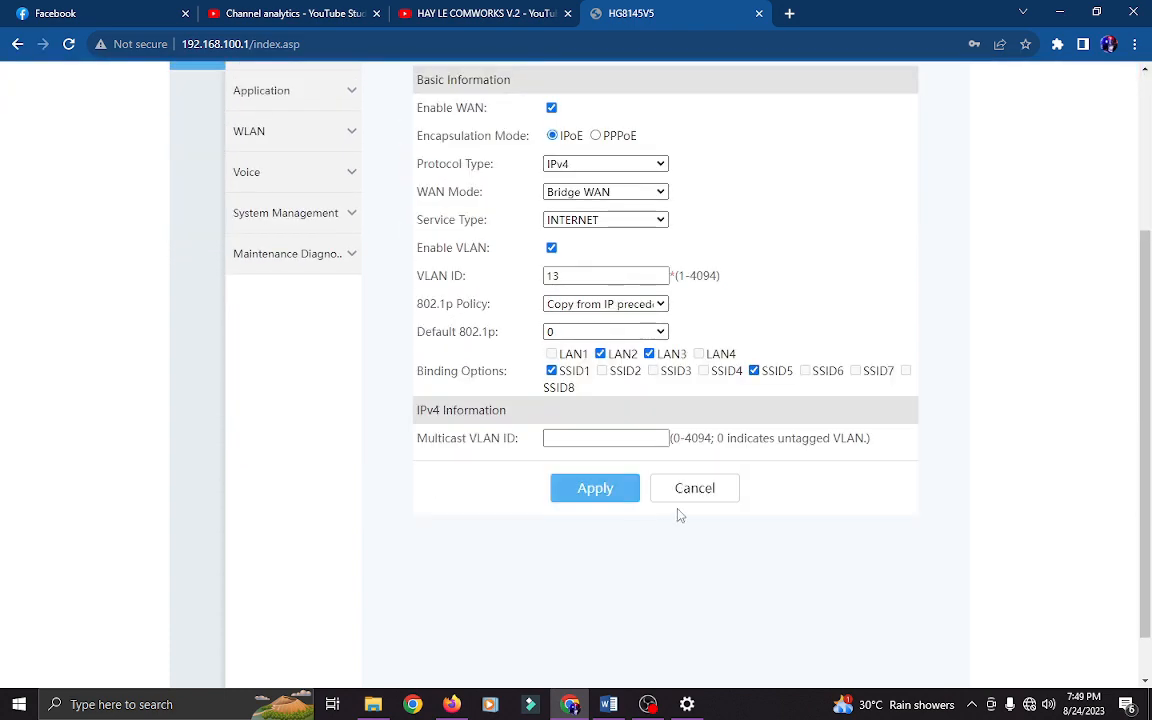
click(597, 488)
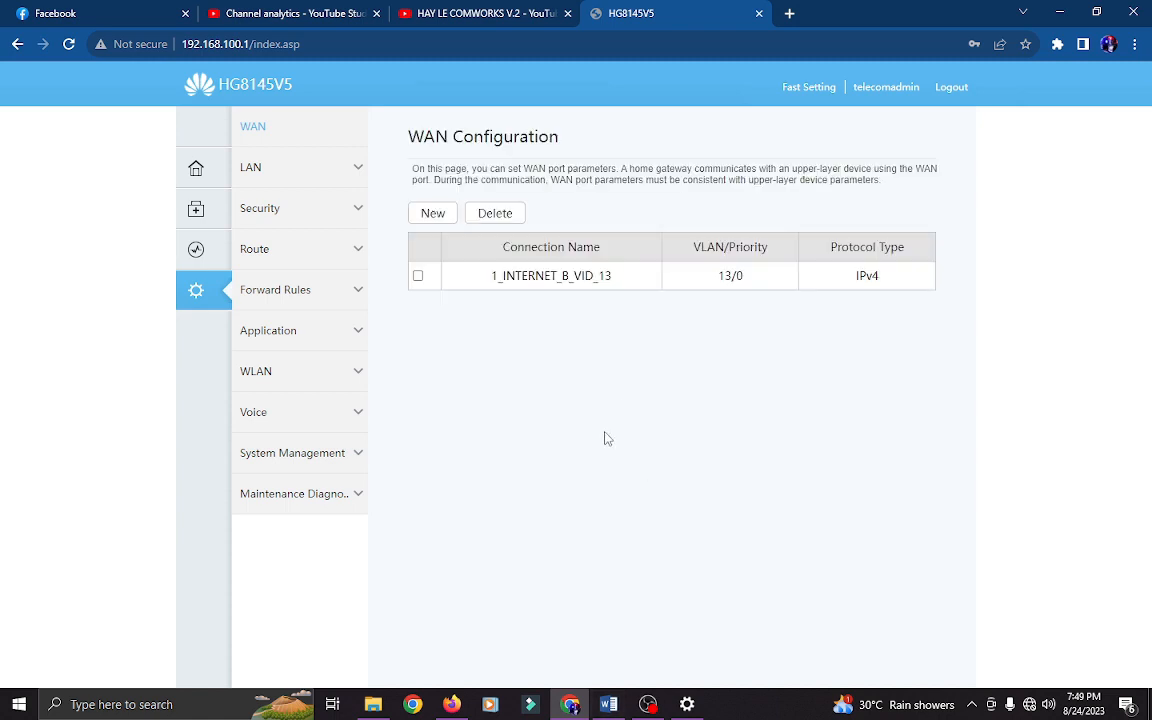
click(253, 176)
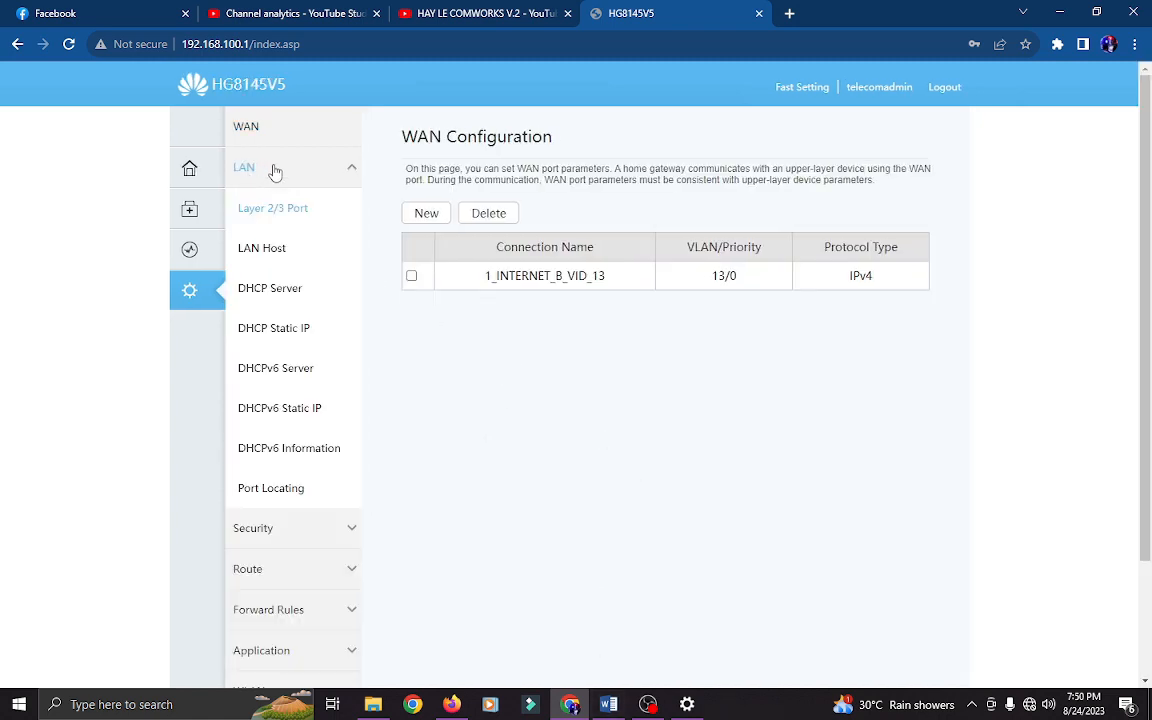
- In LAN Host settings, disable free ARP and the secondary address, and apply
click(270, 248)
scroll(820, 329, down, 2)
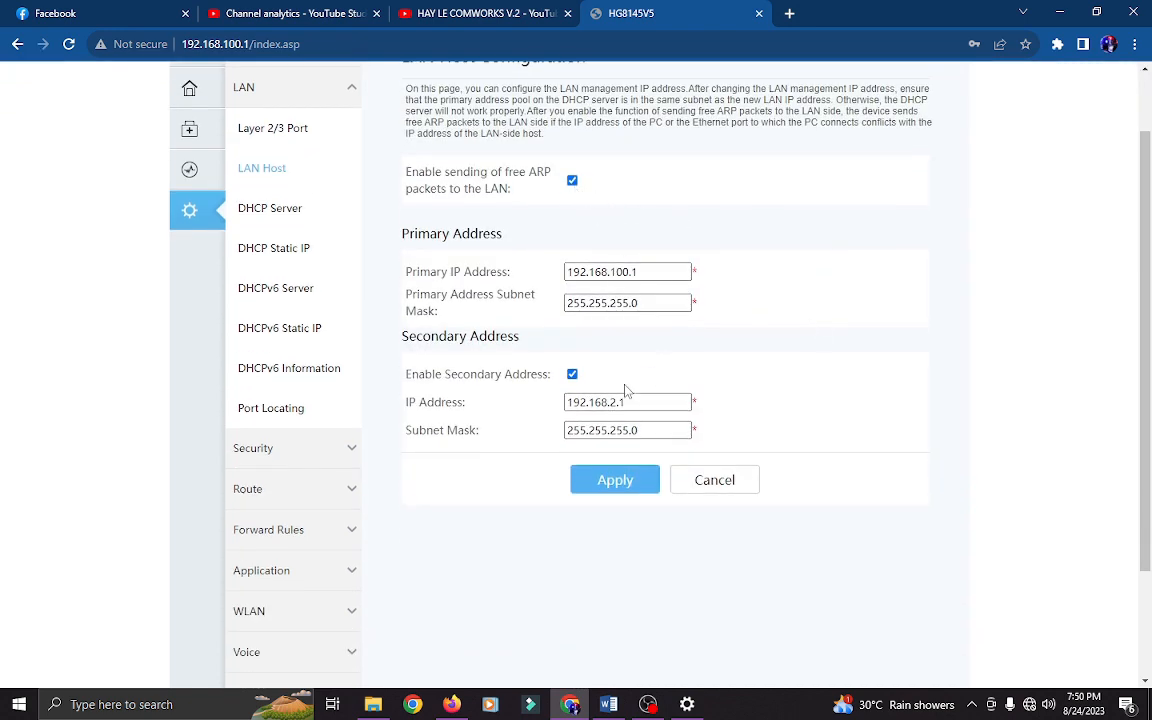
click(572, 181)
click(572, 374)
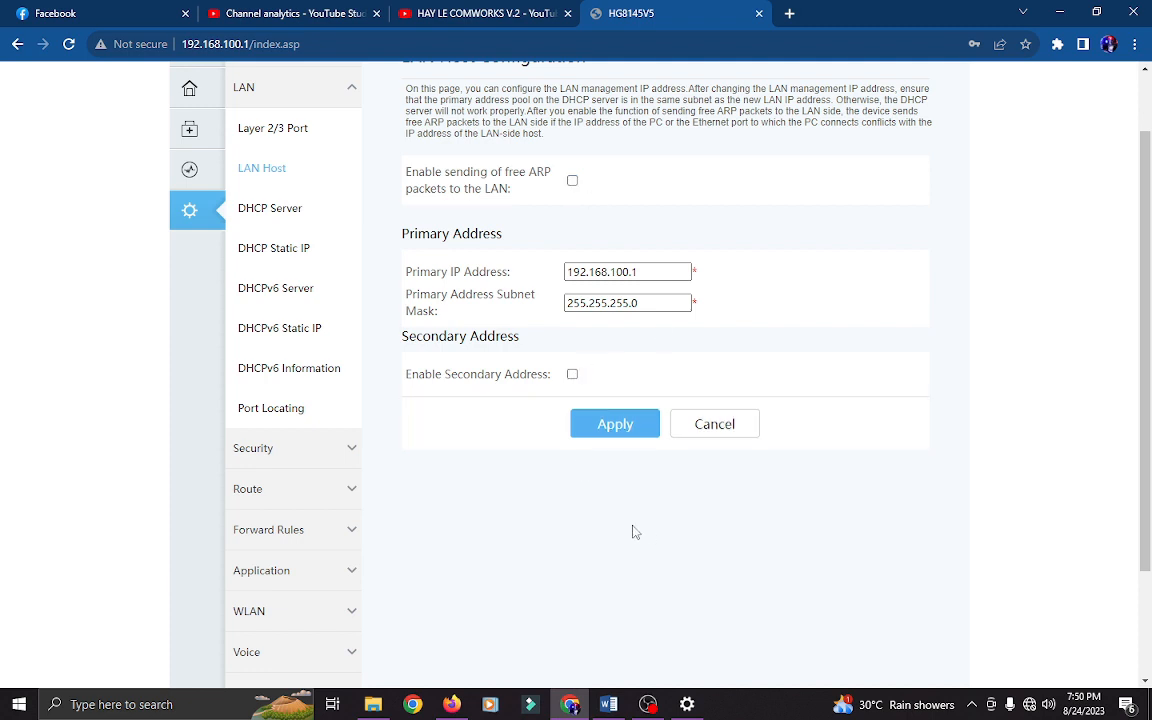
click(615, 425)
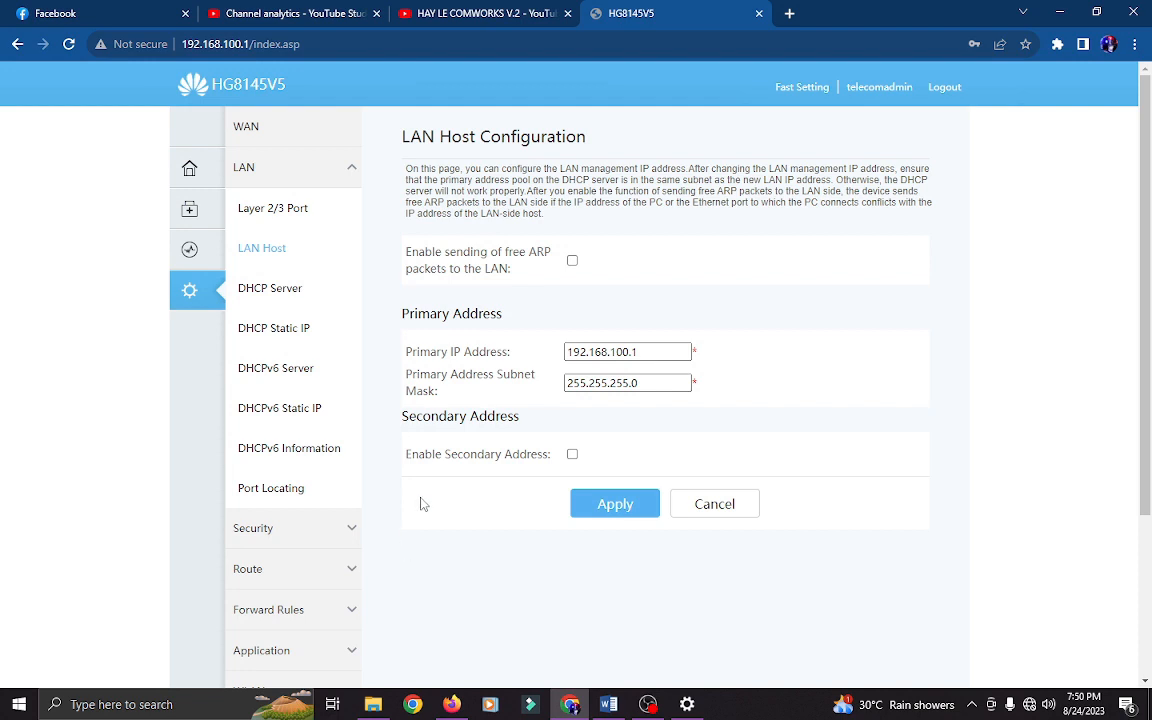
- Turn off the primary DHCP server, DHCP relay and Option125, and apply
click(285, 292)
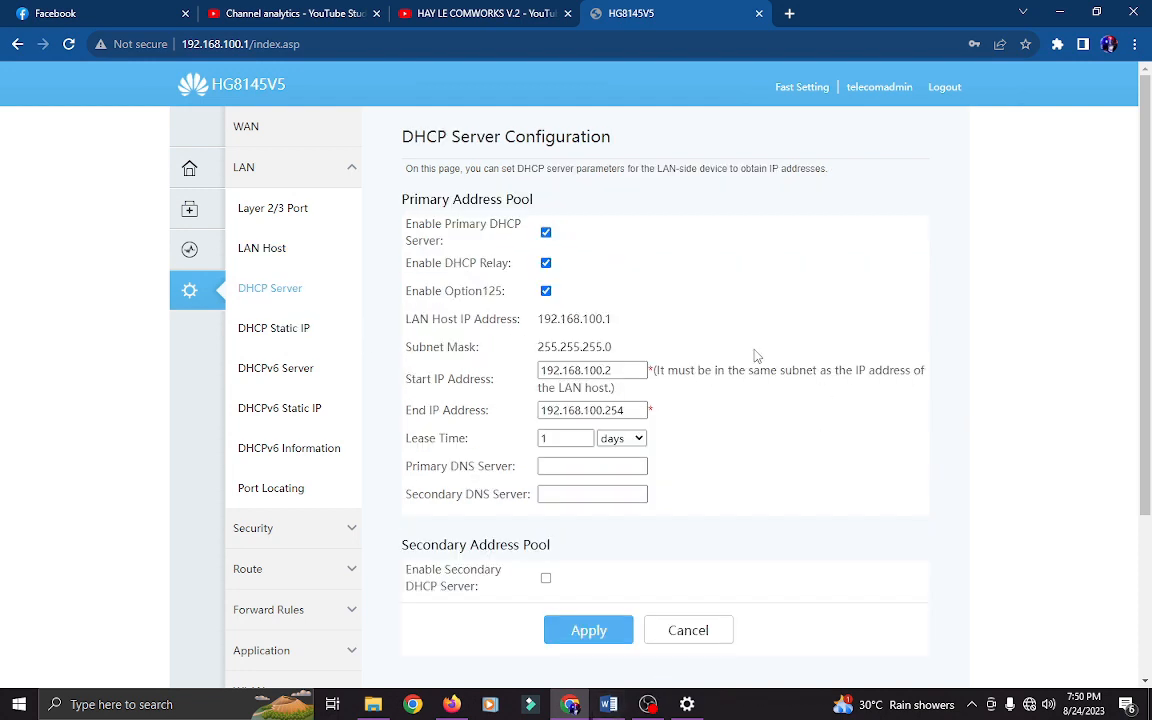
click(546, 233)
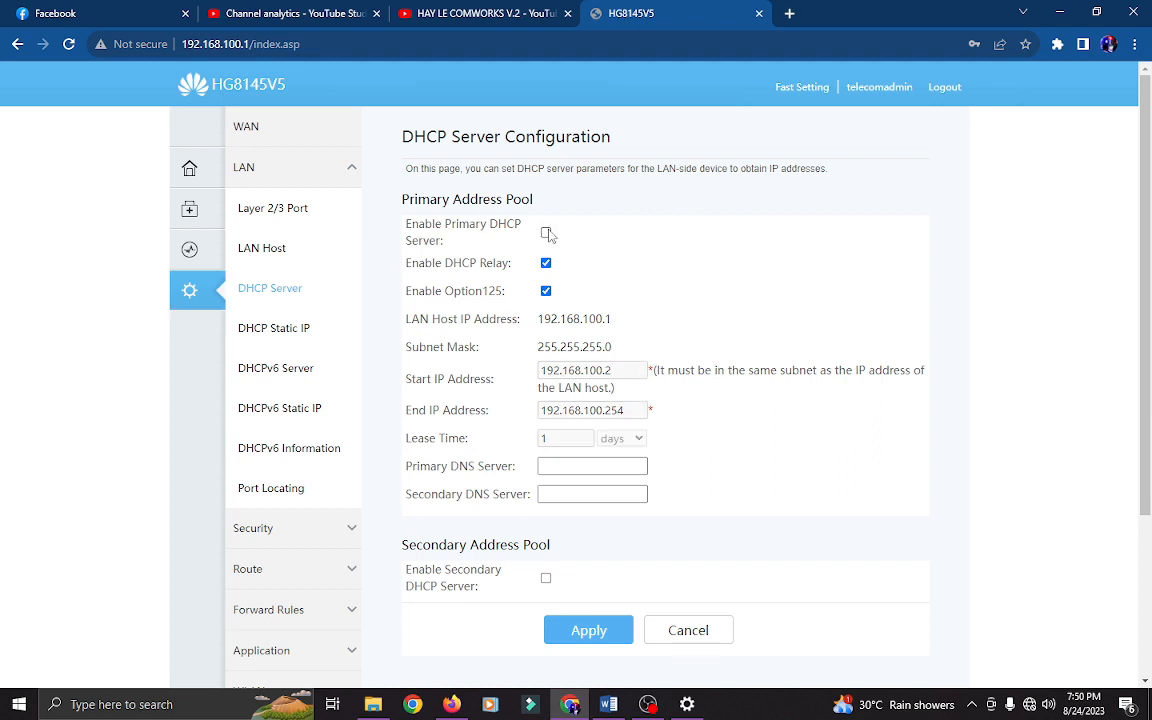
click(546, 263)
click(546, 291)
click(600, 636)
scroll(752, 507, down, 3)
- Replace the 2.4G SSID name WirelessNet with 'Hayle Pisowifi 1'
click(265, 468)
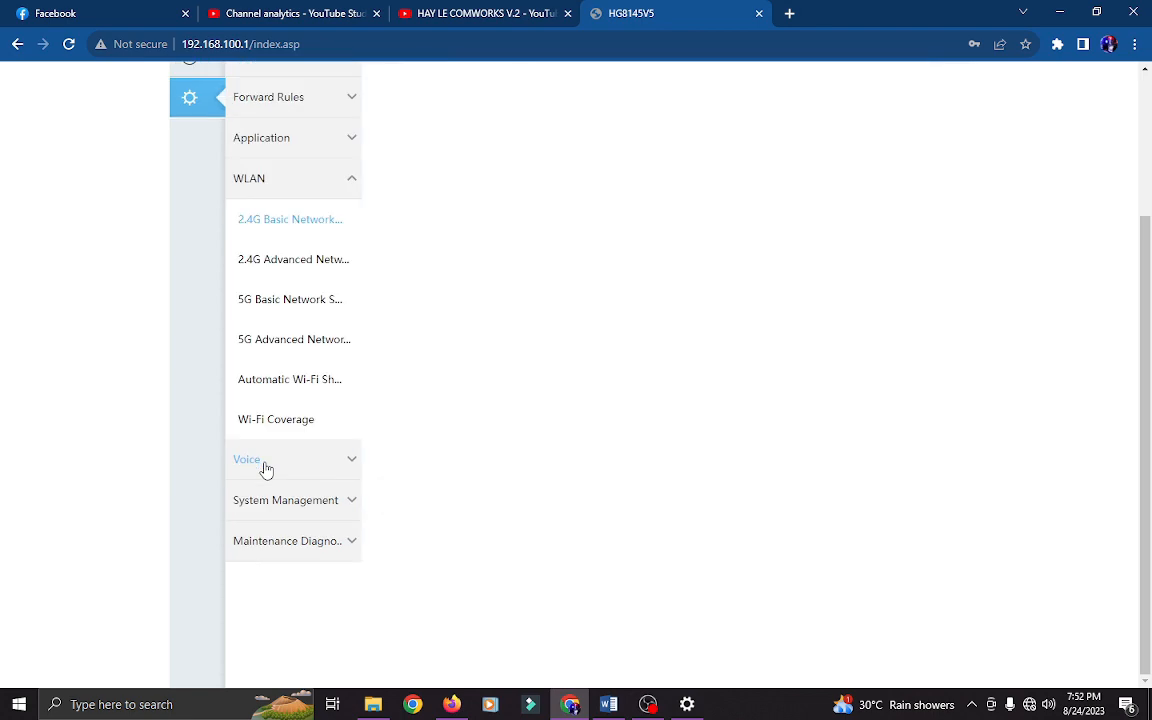
scroll(736, 441, up, 1)
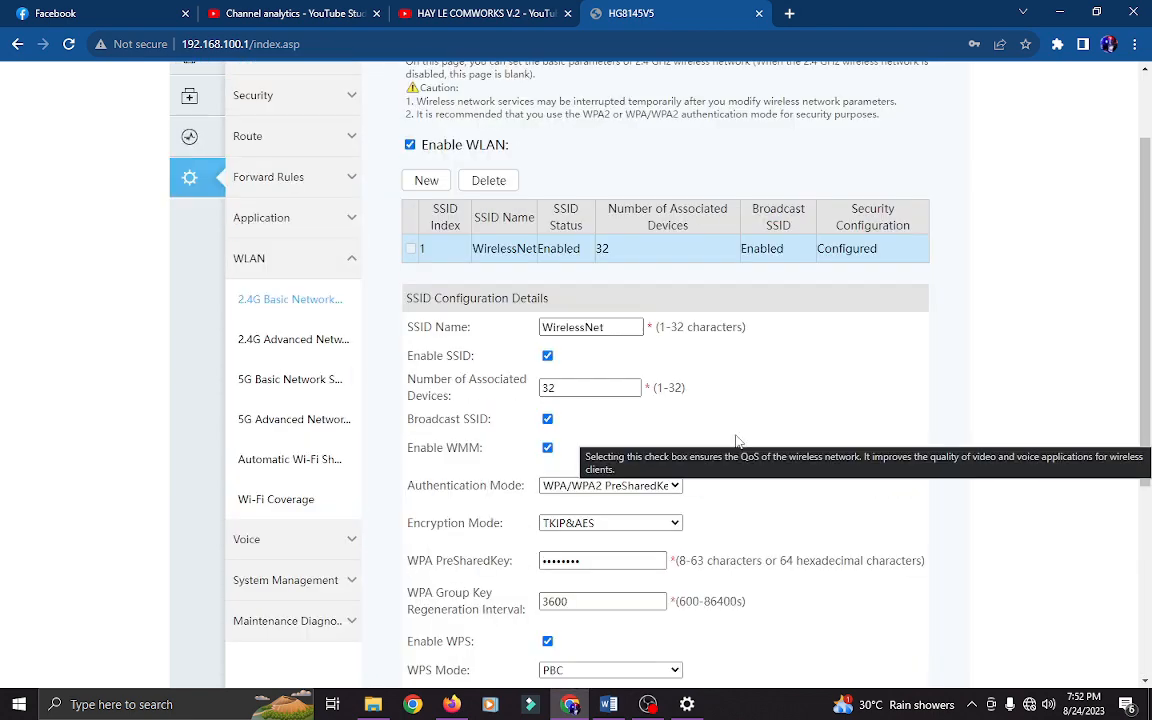
click(621, 330)
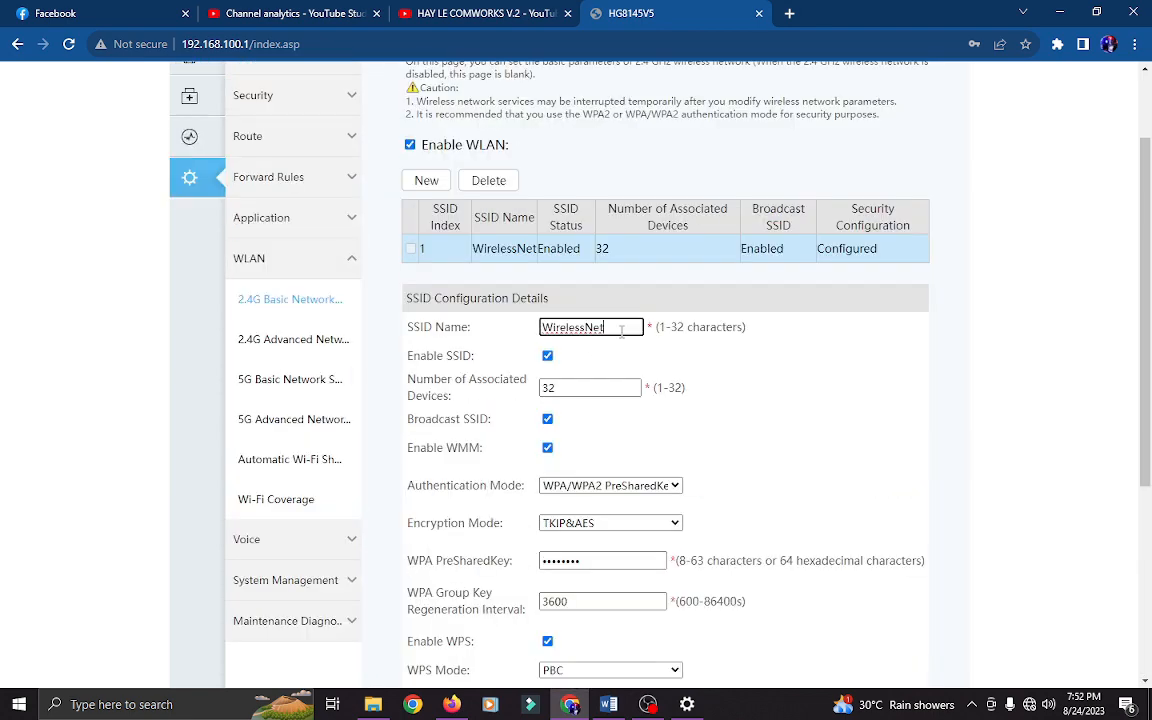
click(303, 309)
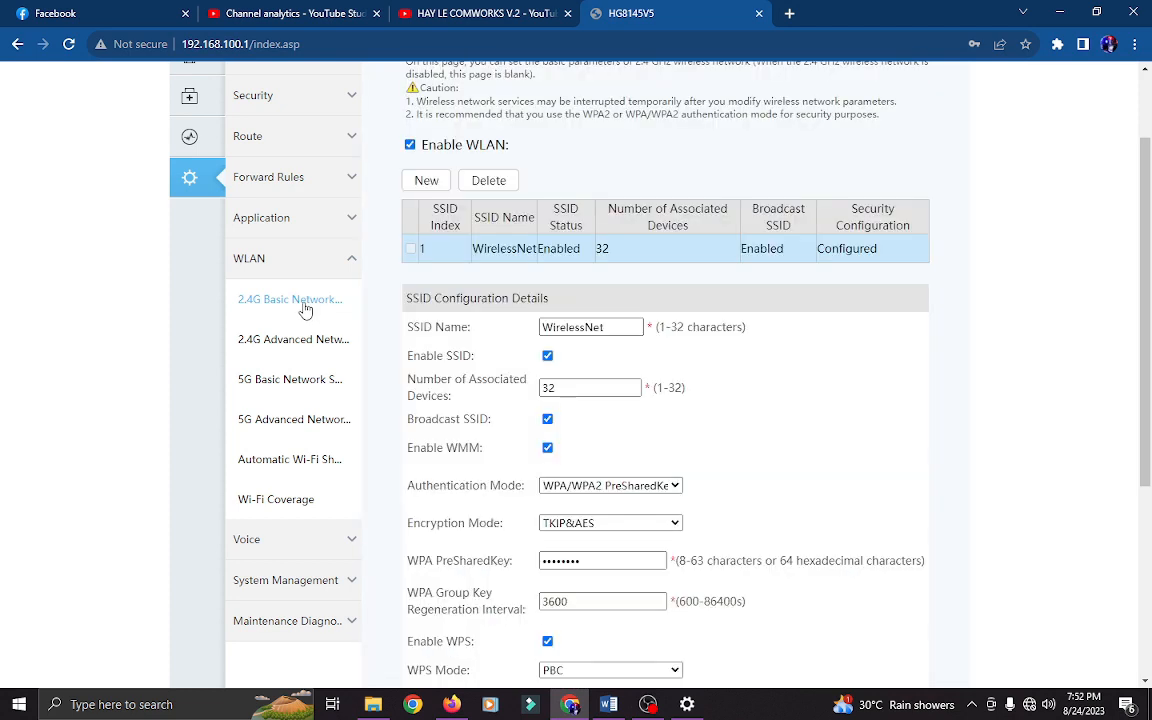
click(622, 326)
double_click(600, 327)
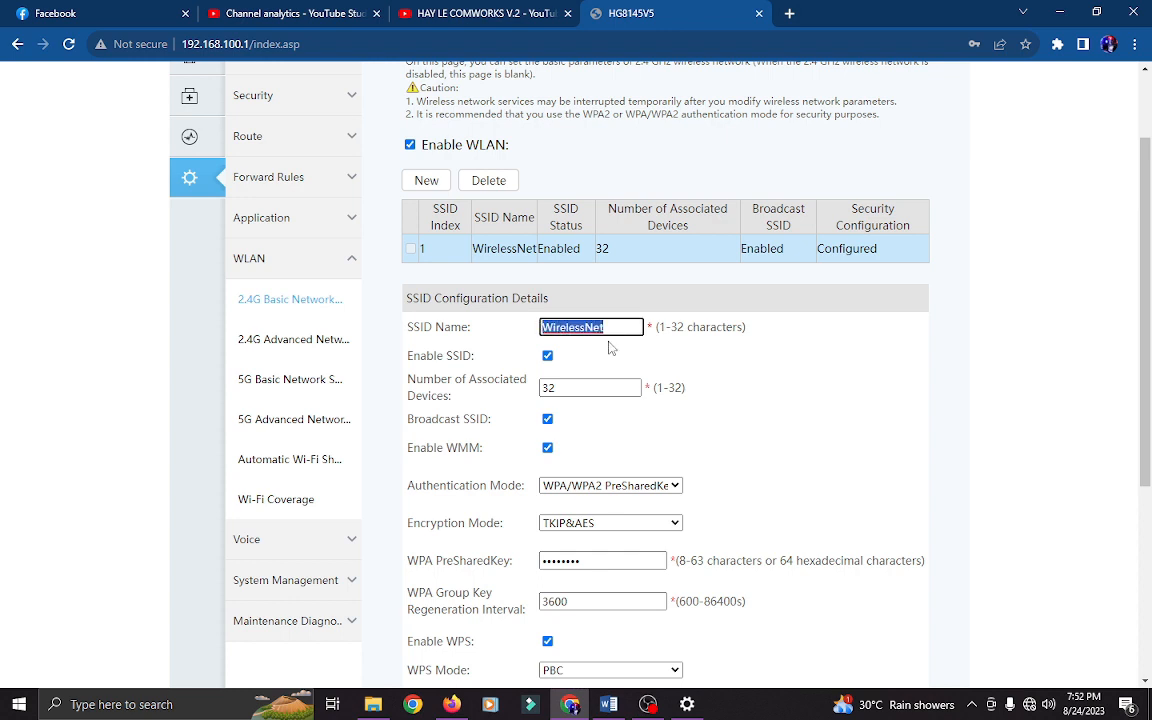
text(Hayle Pisowifi 1)
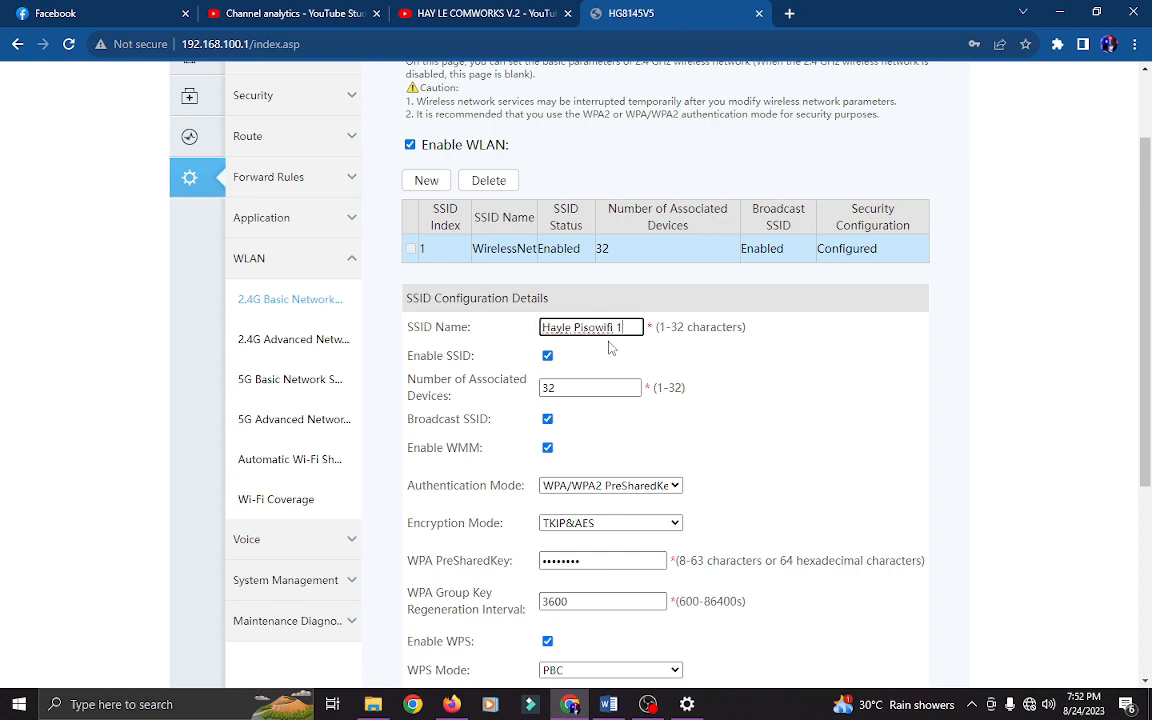
- Set the 2.4G authentication mode to Open and apply the changes
scroll(809, 402, down, 1)
scroll(809, 402, down, 1)
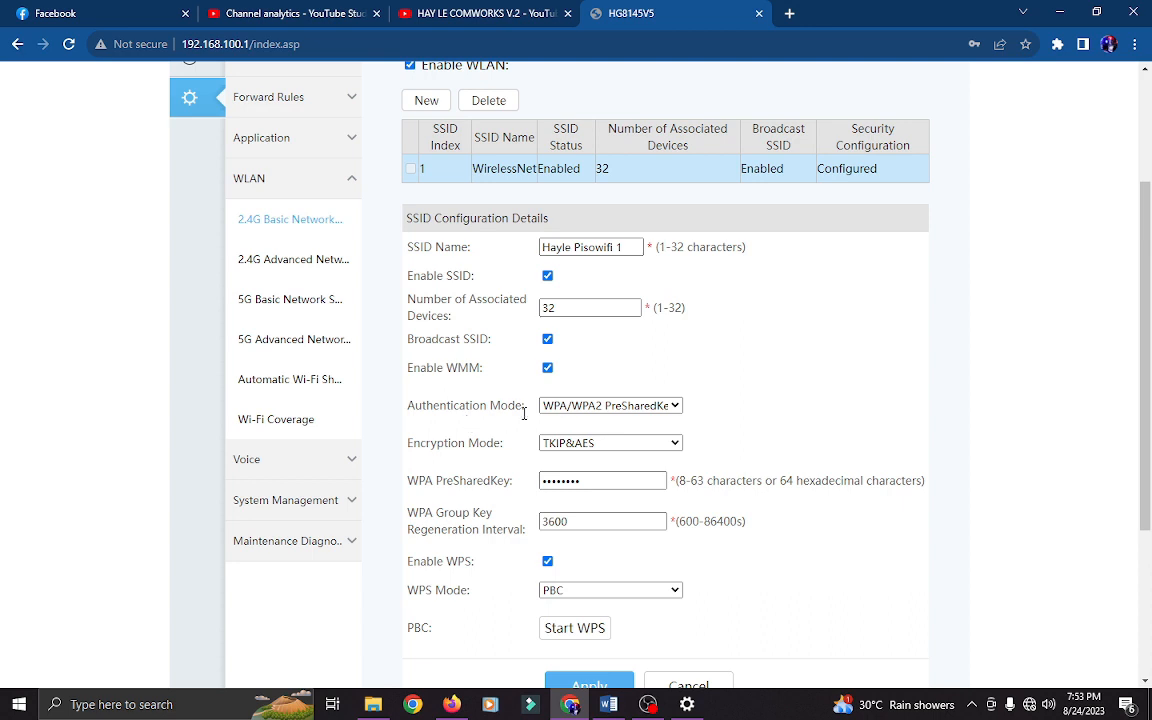
click(593, 408)
click(586, 423)
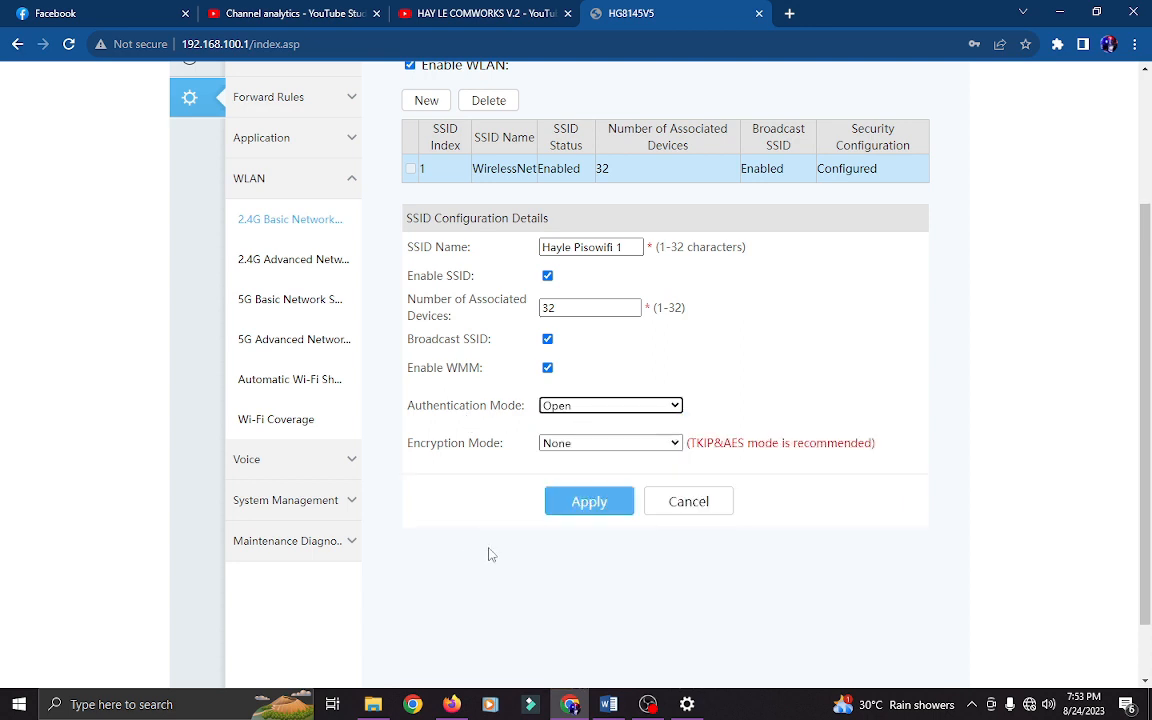
click(589, 503)
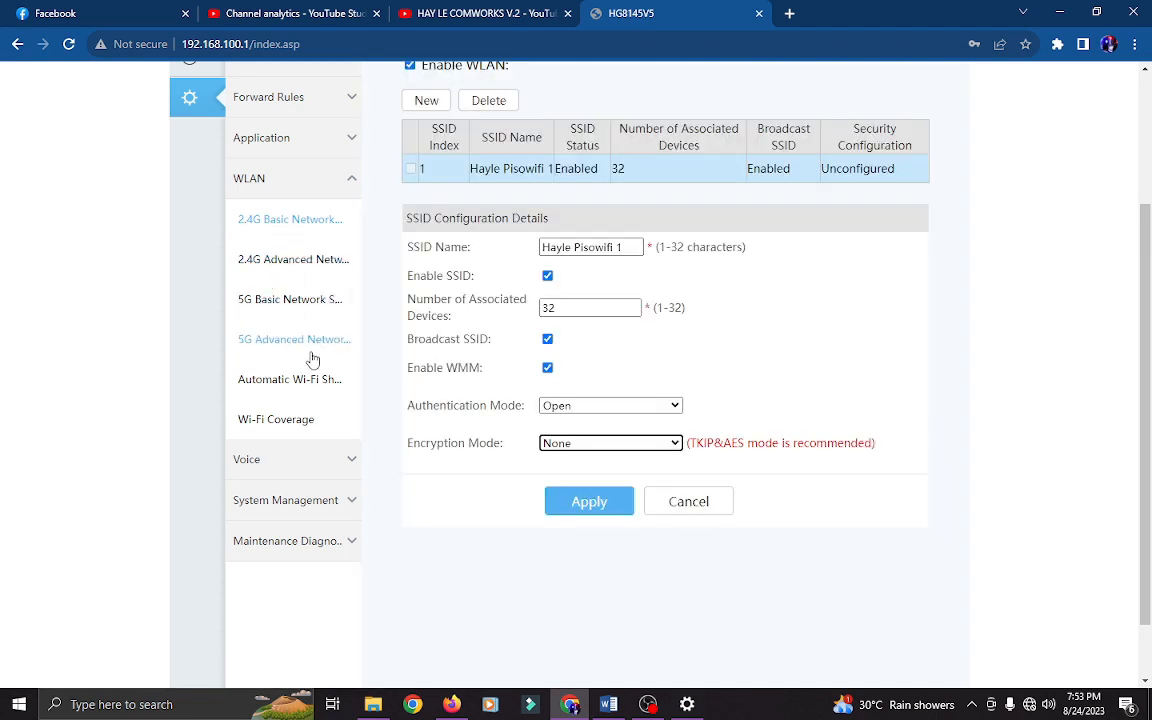
- Rename the 5G SSID WirelessNet-5G to 'Hayle Pisowifi 2', set Open authentication, and apply
click(308, 300)
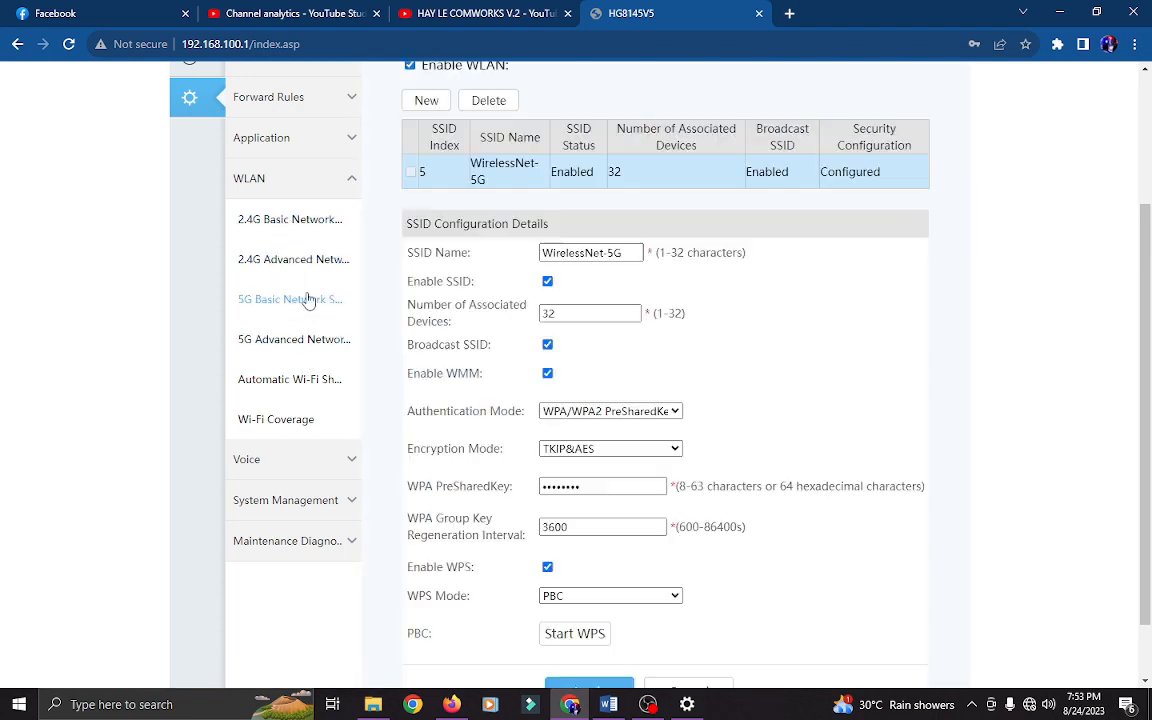
click(631, 253)
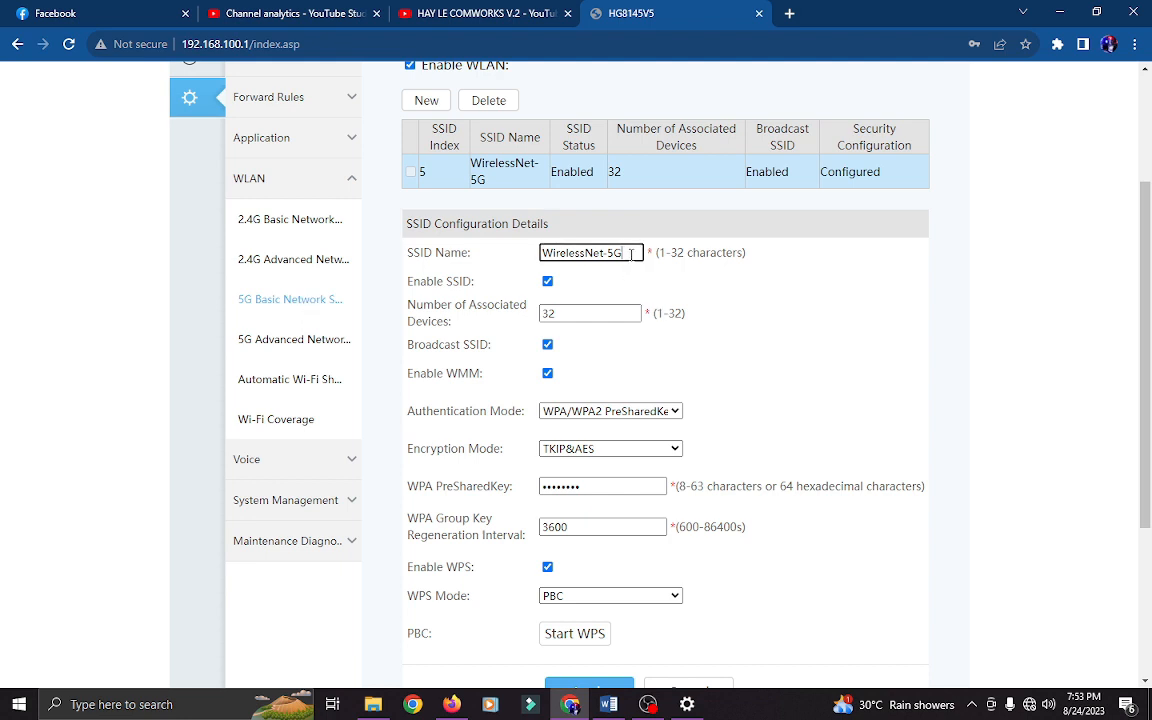
drag(631, 253, 544, 252)
text(Hayle Pisowifi)
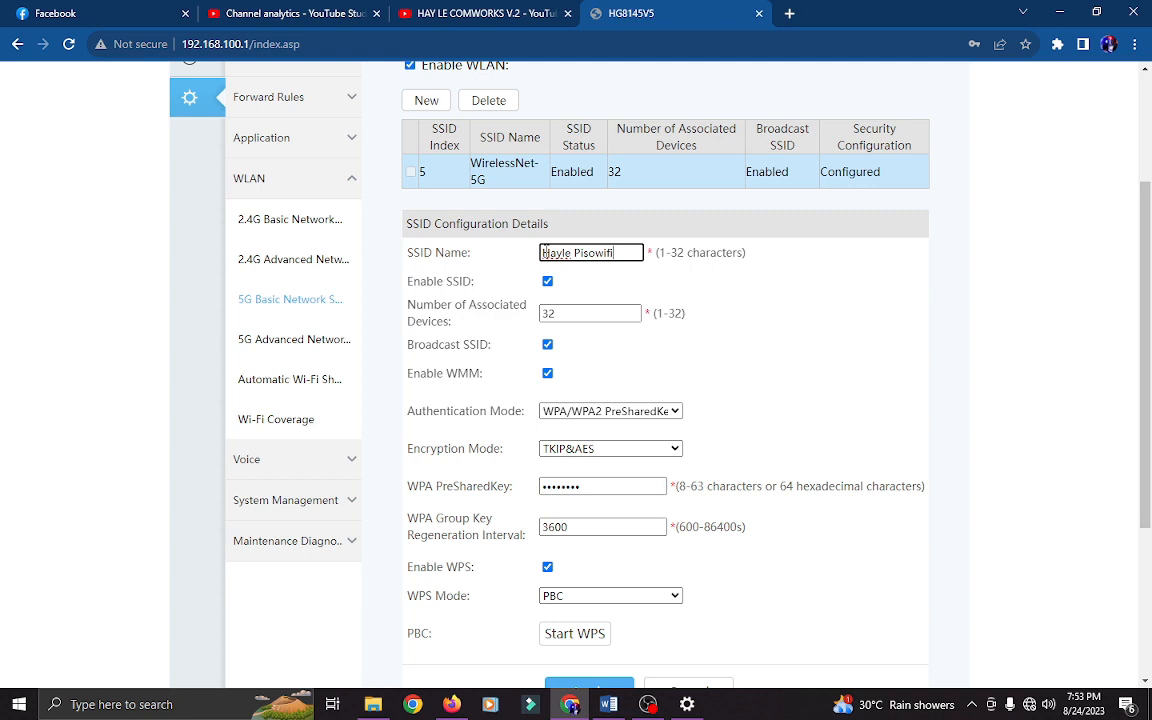
text( 2)
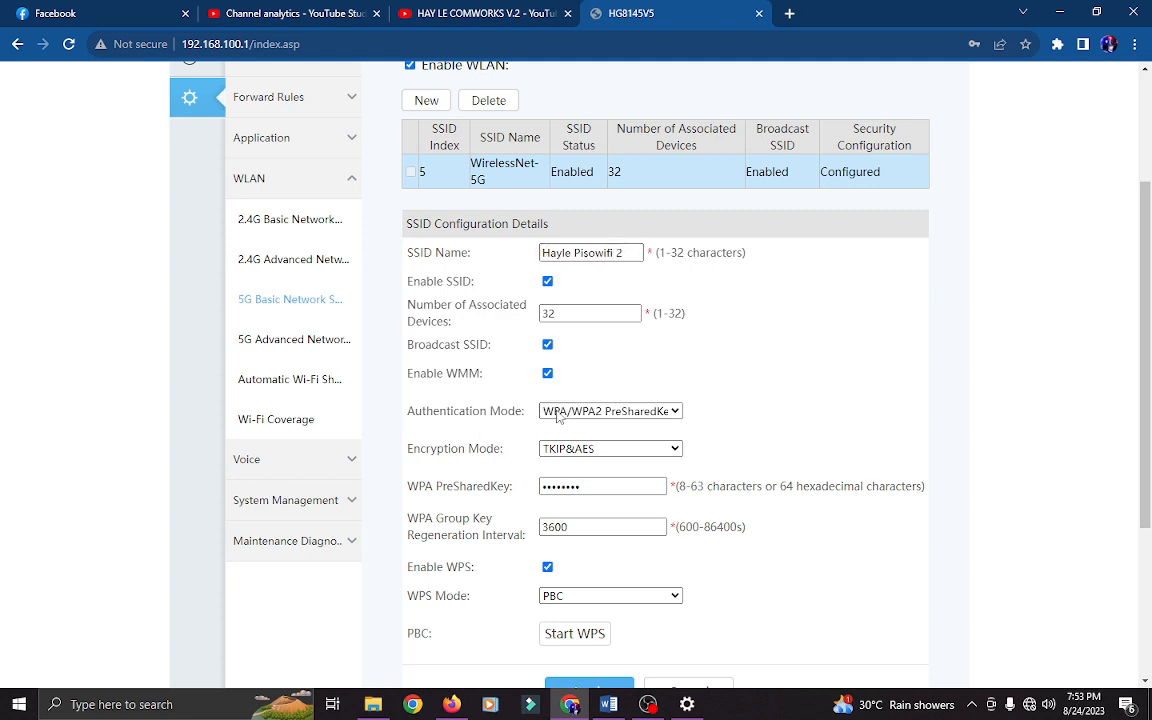
click(570, 411)
click(571, 428)
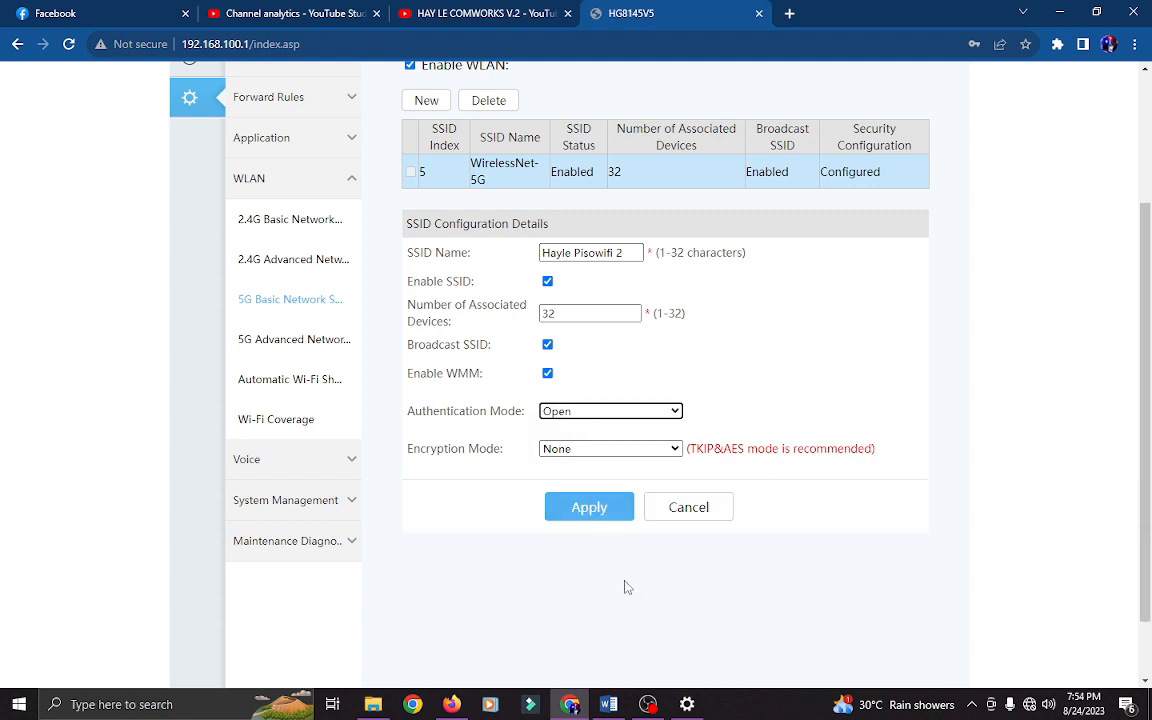
click(589, 508)
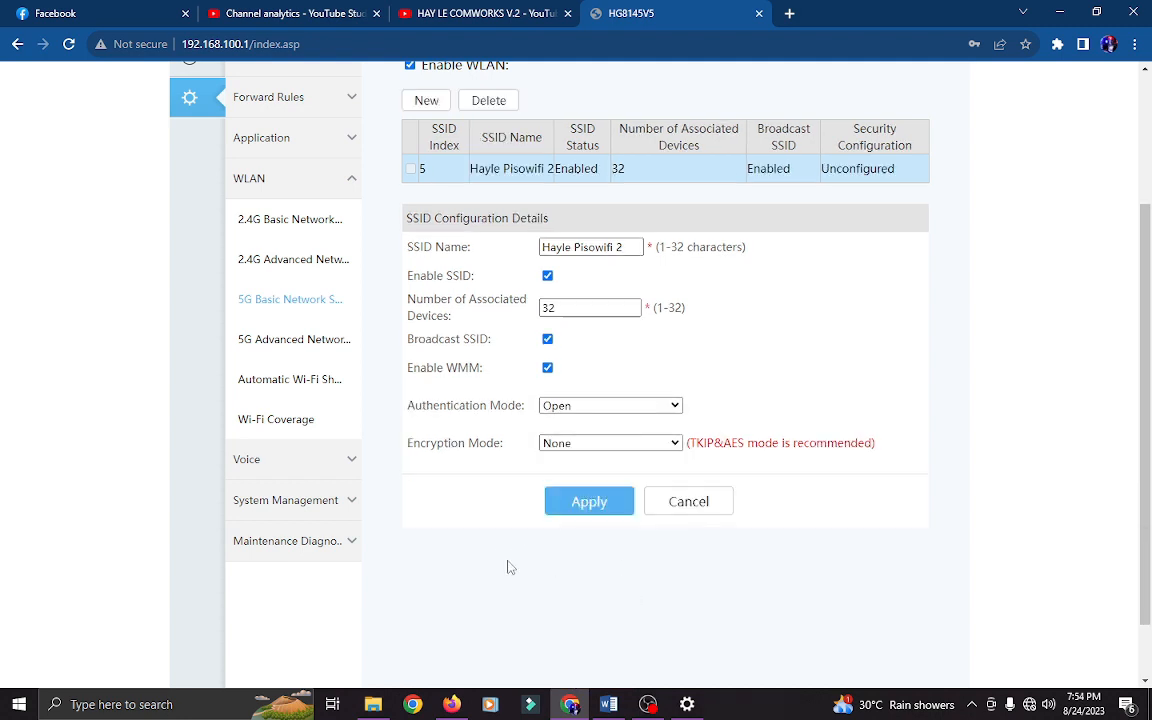
- Select LAN1 as the Maintenance Diagnosis upstream port, apply it, and confirm the restart
click(300, 545)
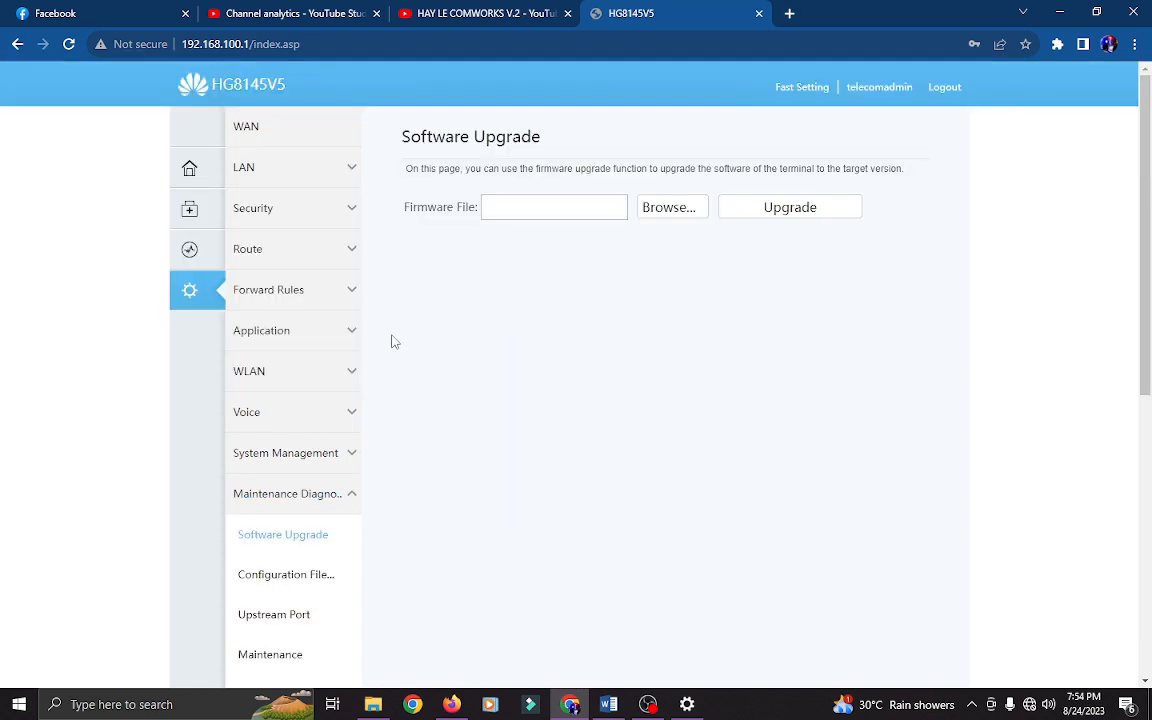
scroll(355, 375, down, 2)
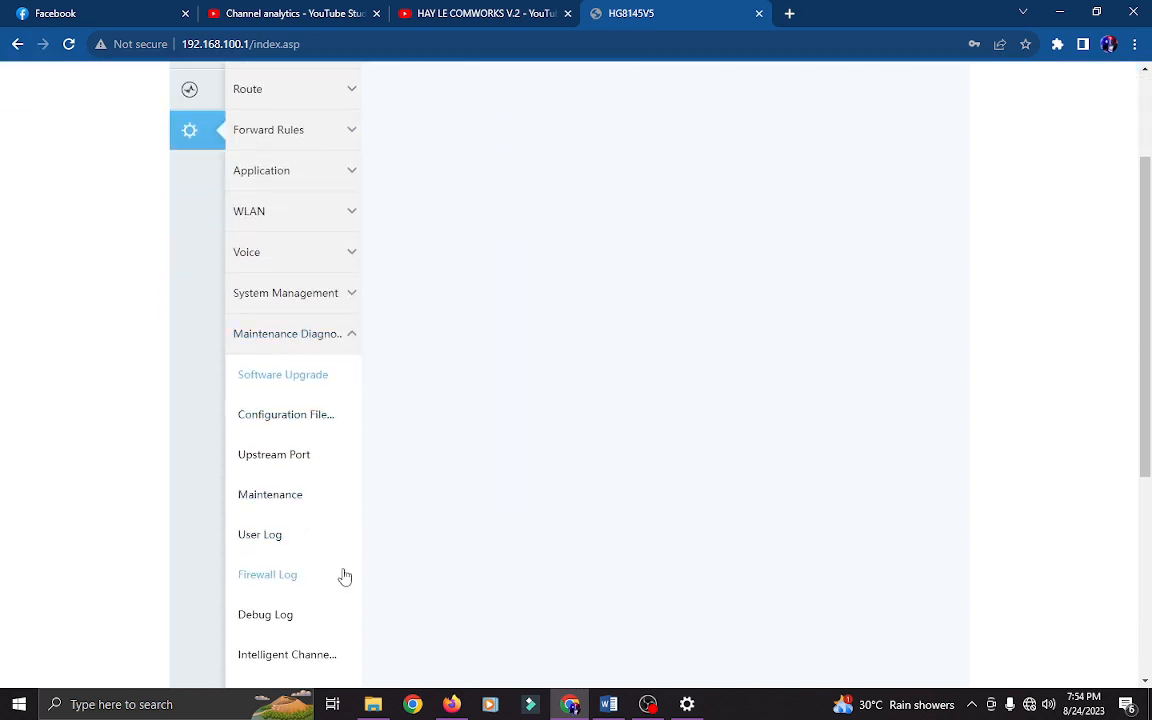
click(289, 459)
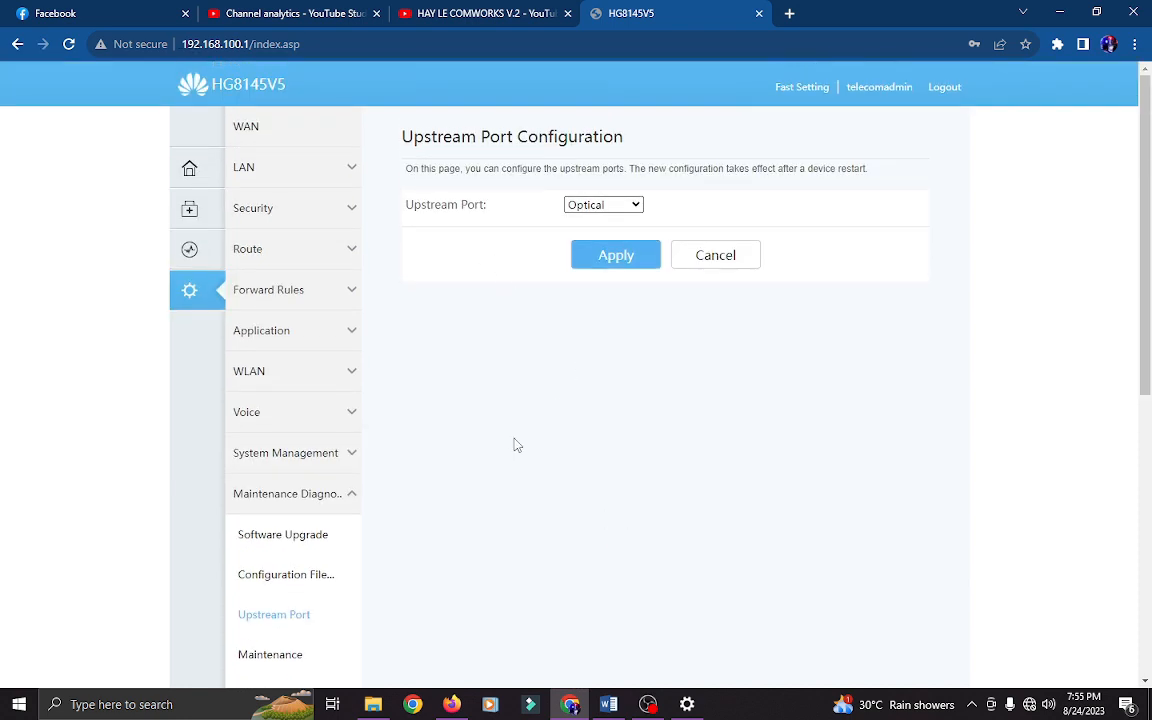
click(588, 205)
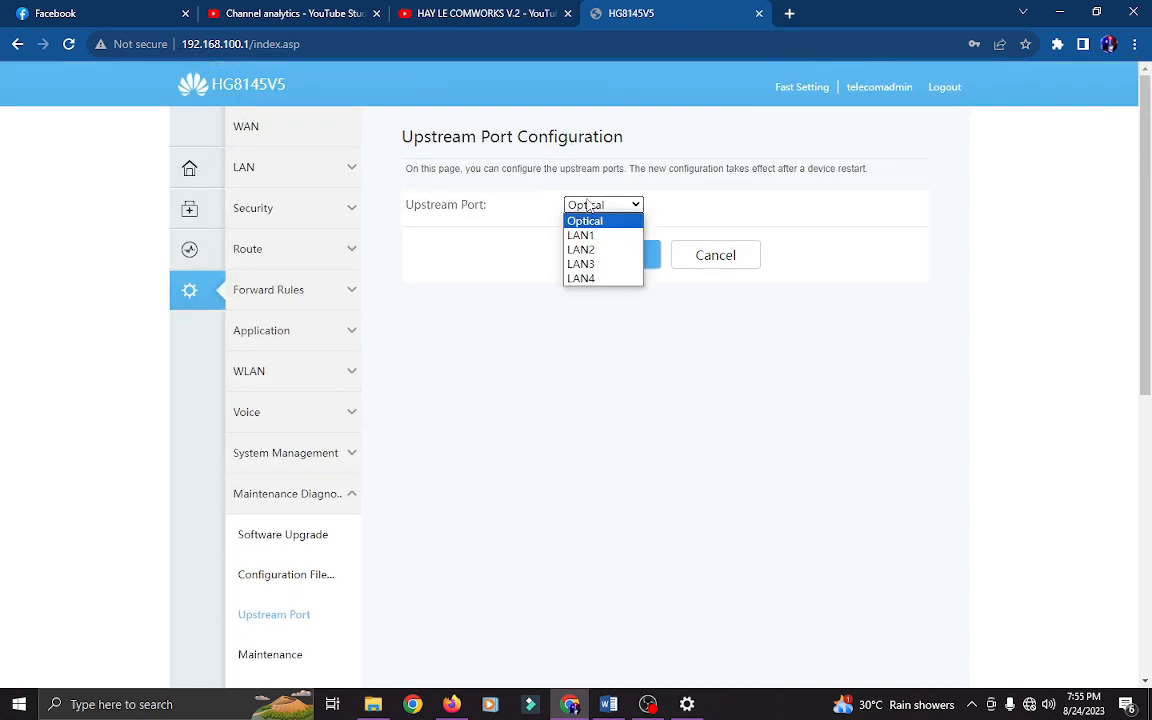
click(598, 235)
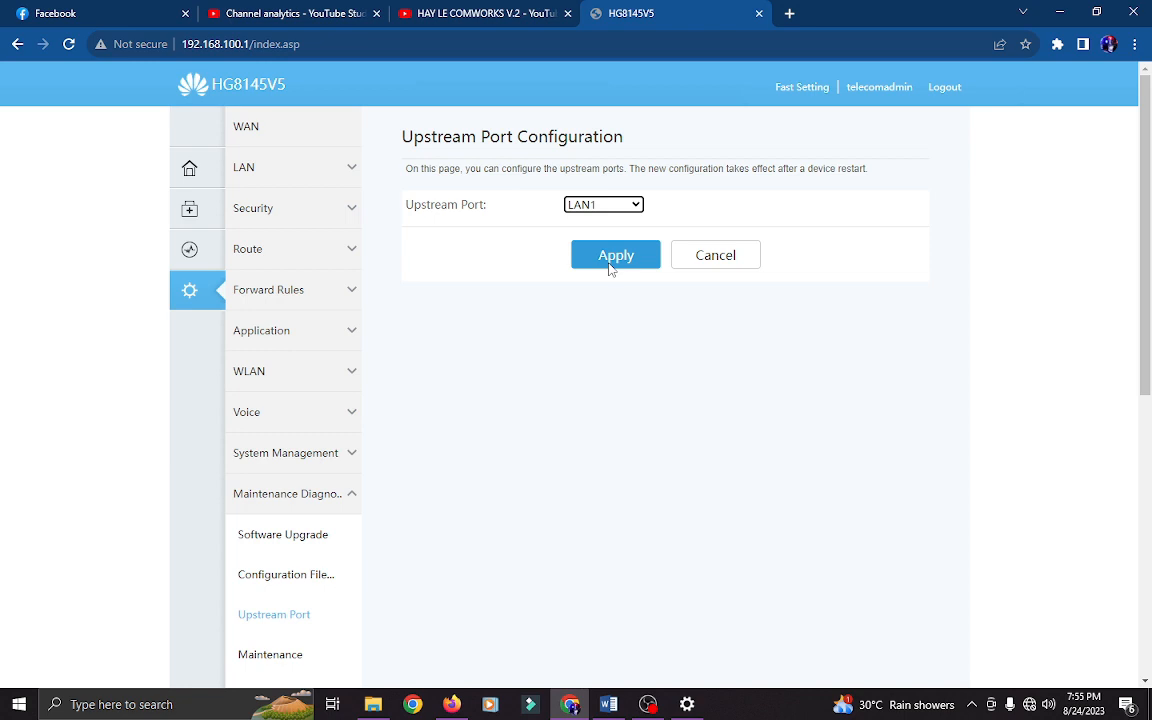
click(616, 256)
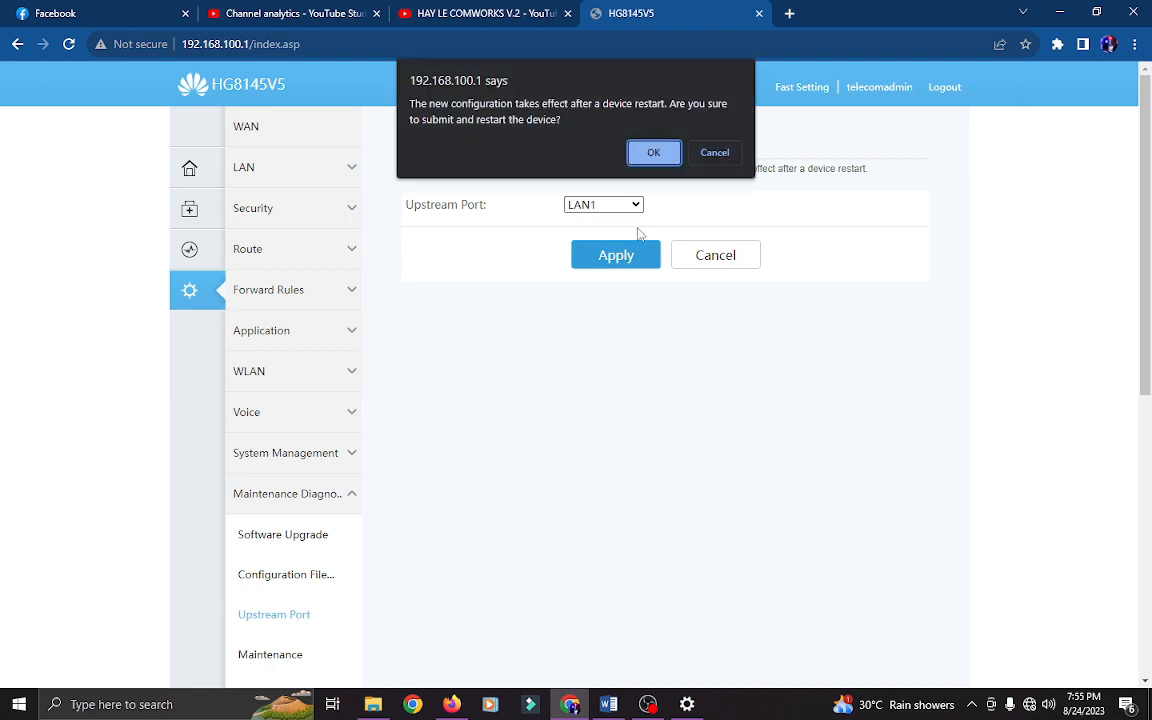
click(650, 153)
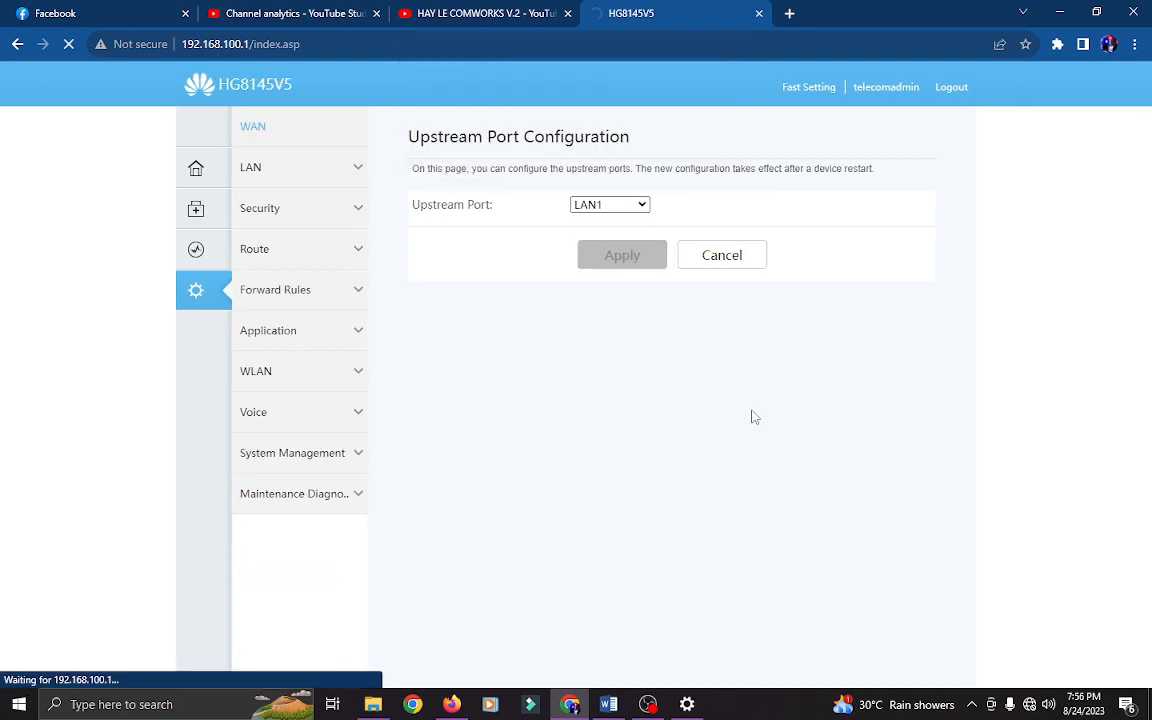